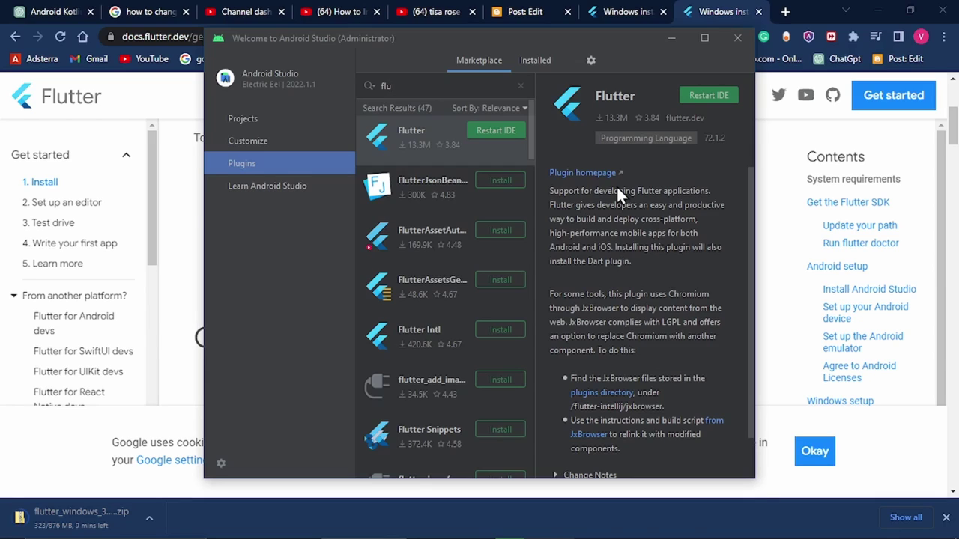
- Search the plugin marketplace for "dart" to check the Dart plugin's status
left_click(521, 86)
type("da")
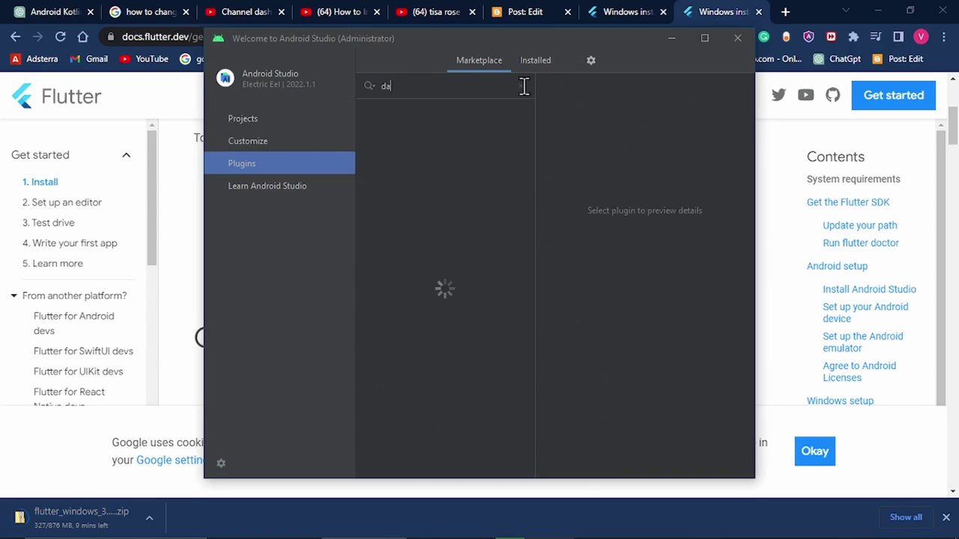
type("rt")
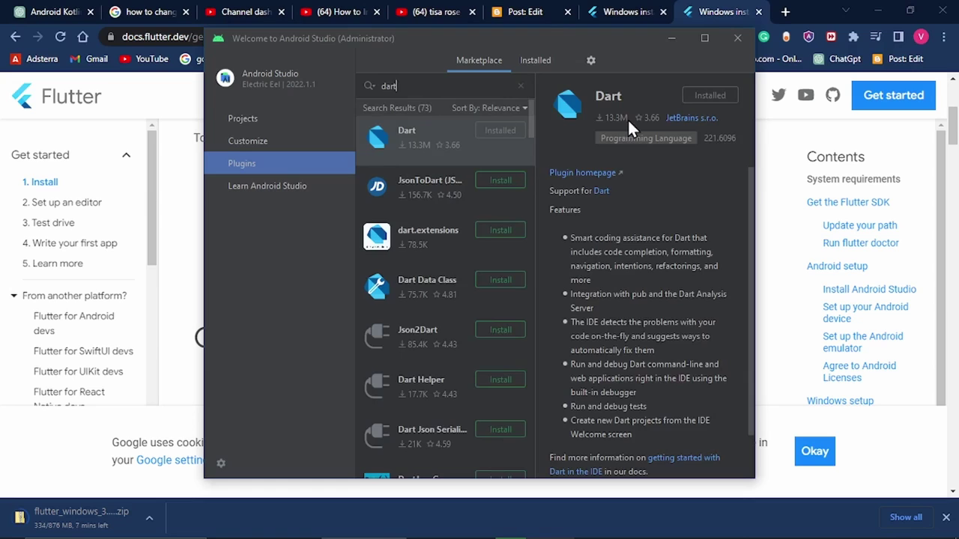
- Find the Flutter plugin by searching the marketplace for "flu", and restart the IDE to apply the plugin changes
left_click(521, 86)
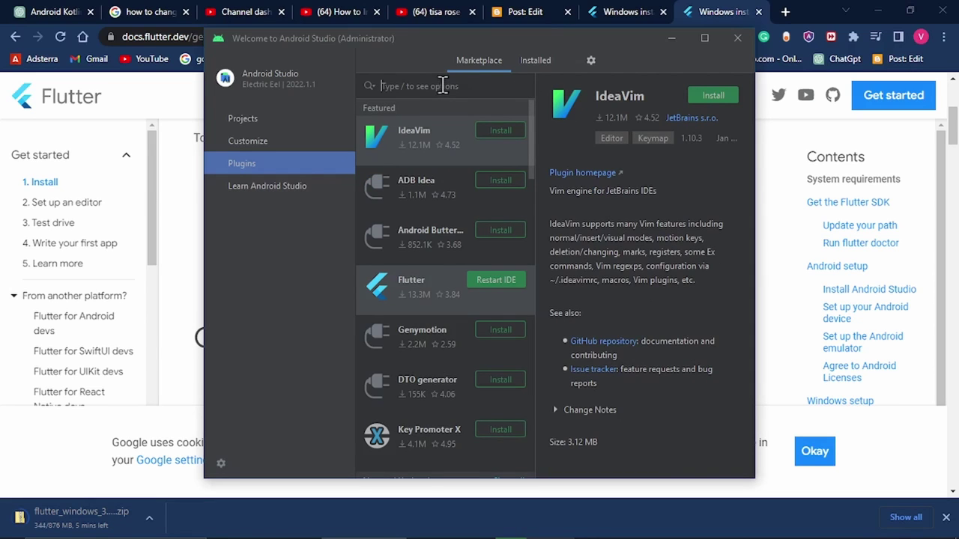
type("flu")
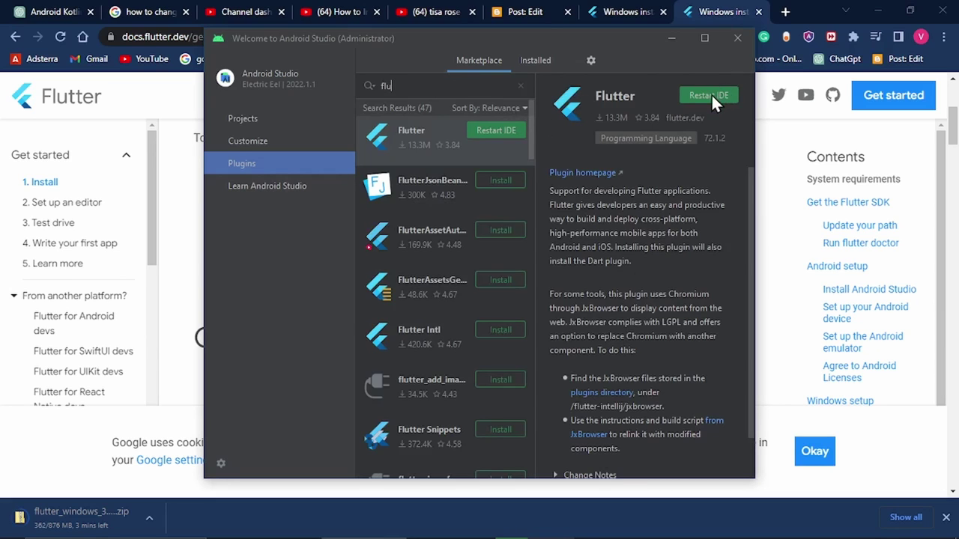
left_click(711, 96)
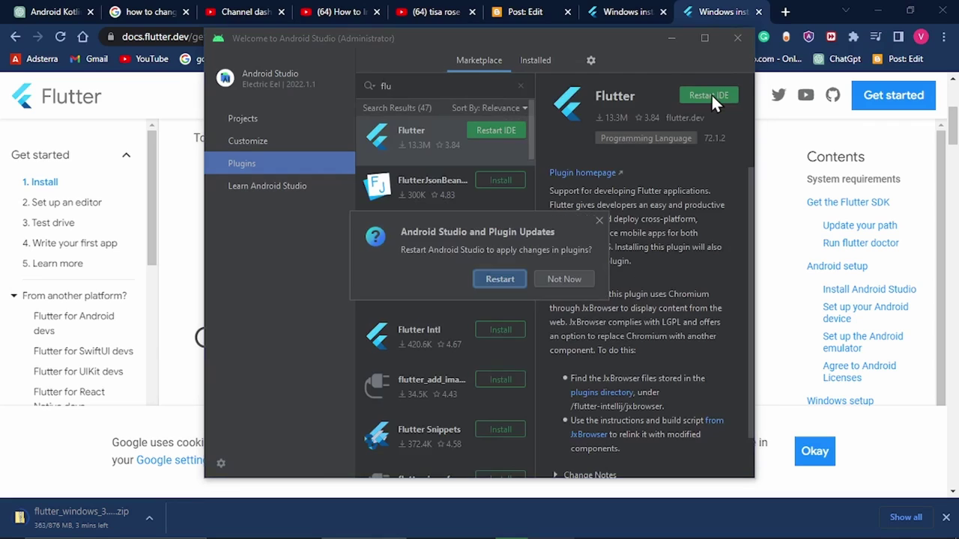
left_click(500, 278)
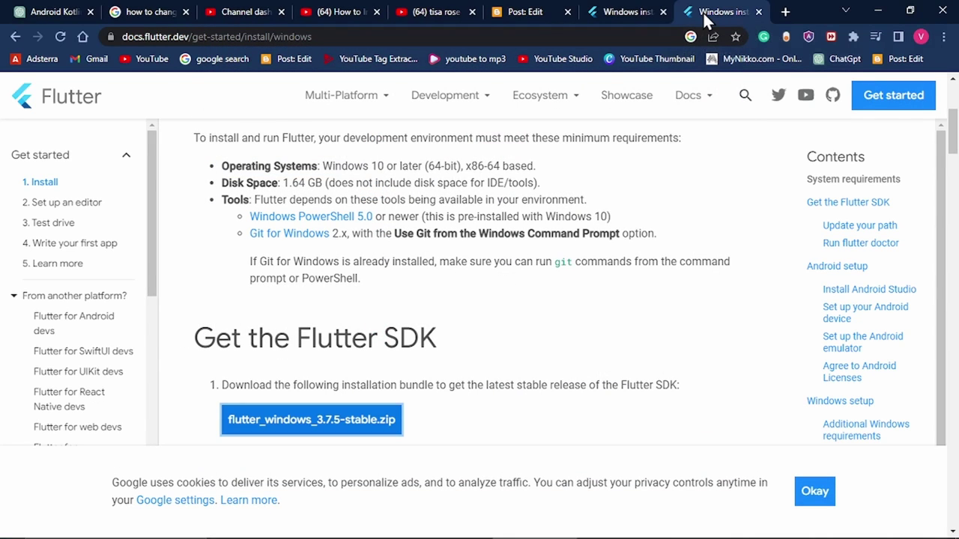
- In File Explorer, extract flutter_windows_3.7.5-stable.zip from the E: drive's Downloads folder into its own flutter_windows_3.7.5-stable folder using 7-Zip
key("super+e")
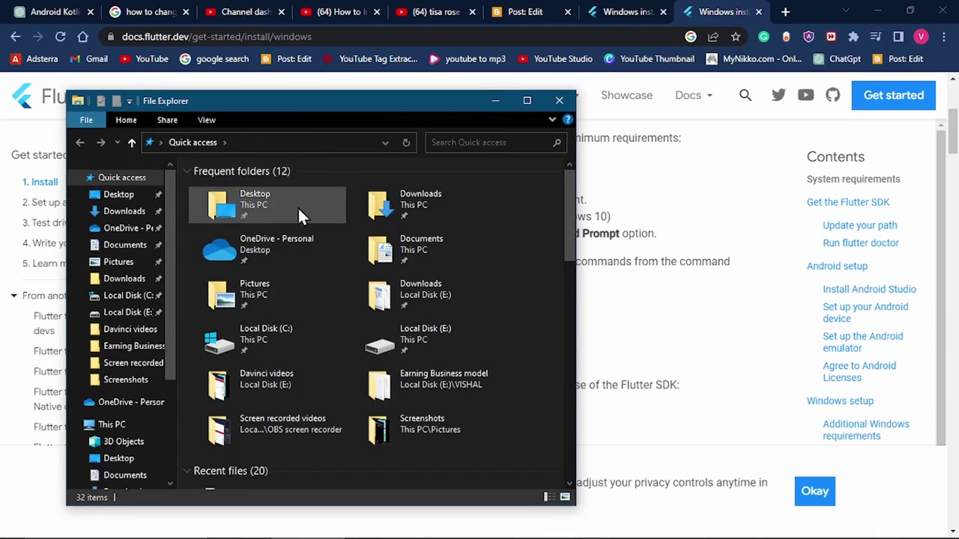
double_click(434, 287)
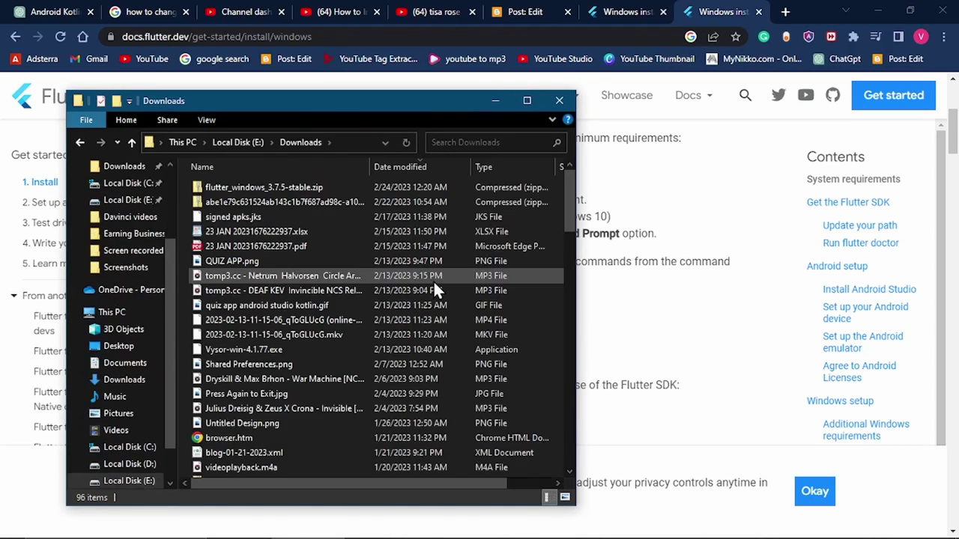
left_click(291, 186)
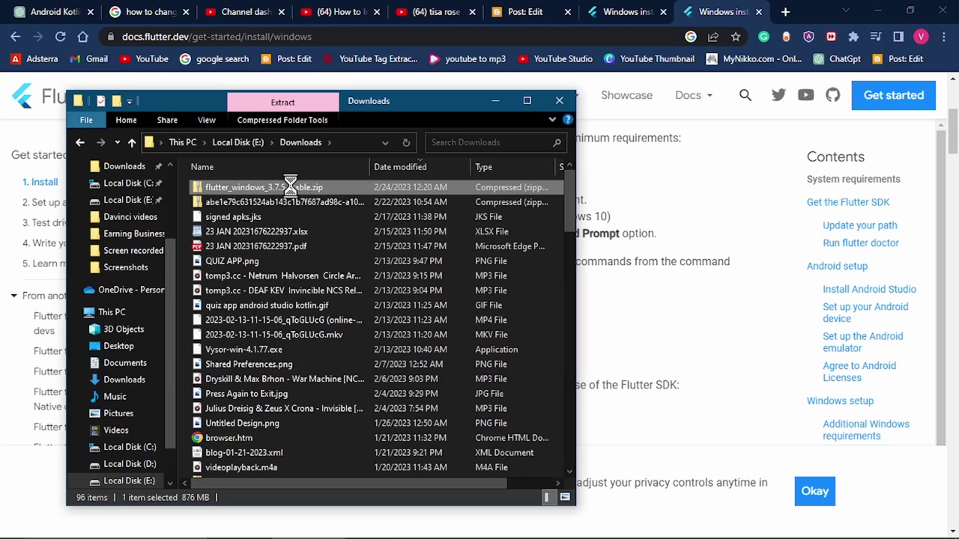
right_click(290, 186)
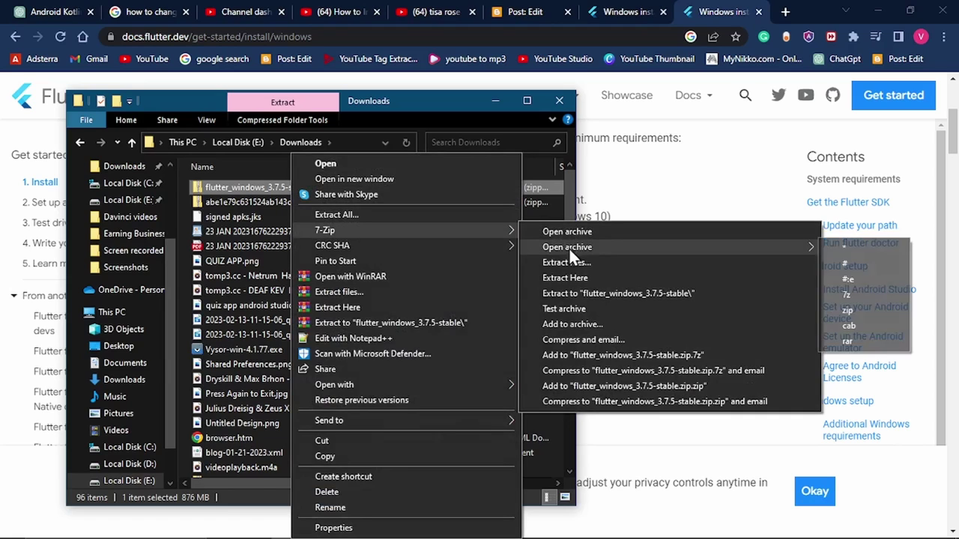
left_click(578, 291)
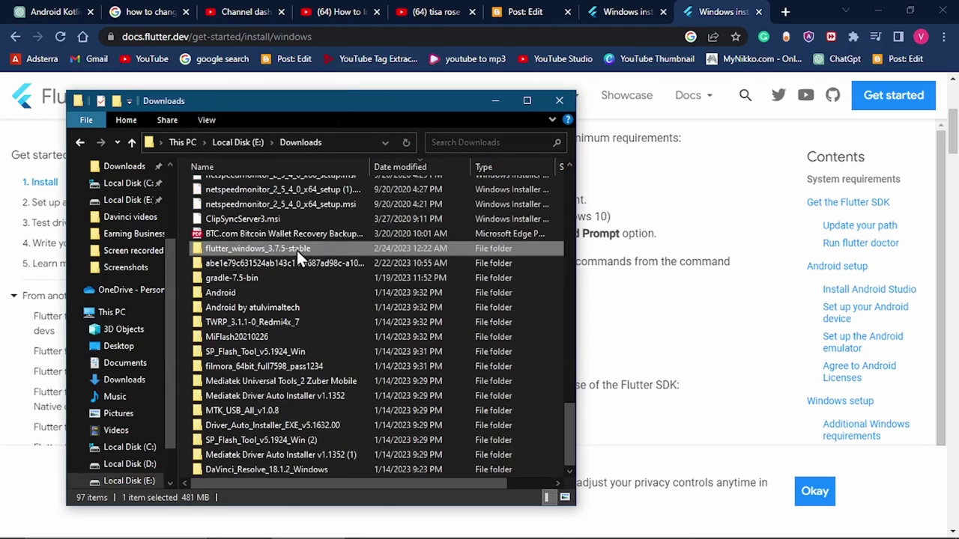
- Put the extracted flutter_windows_3.7.5-stable folder from Downloads into the root of Local Disk (E:)
right_click(284, 248)
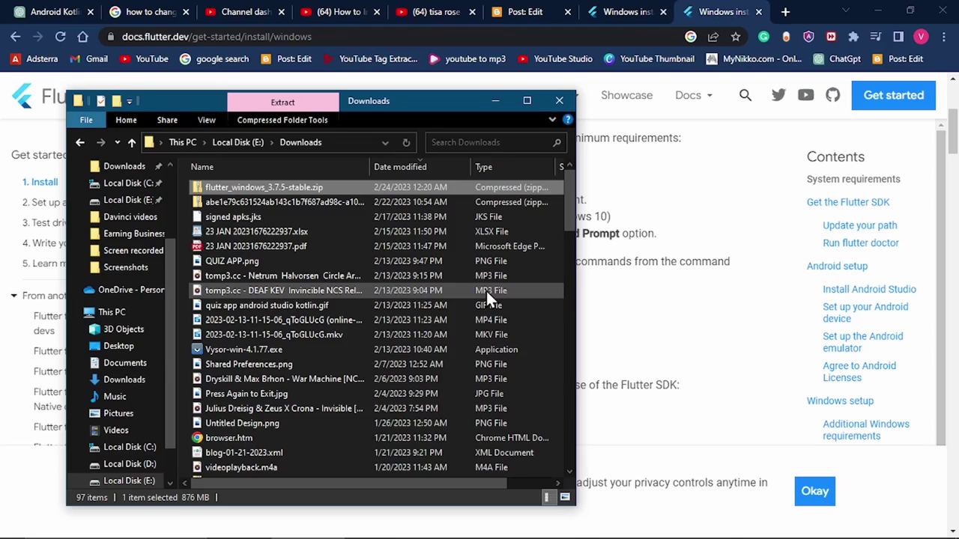
left_click(264, 294)
key("f")
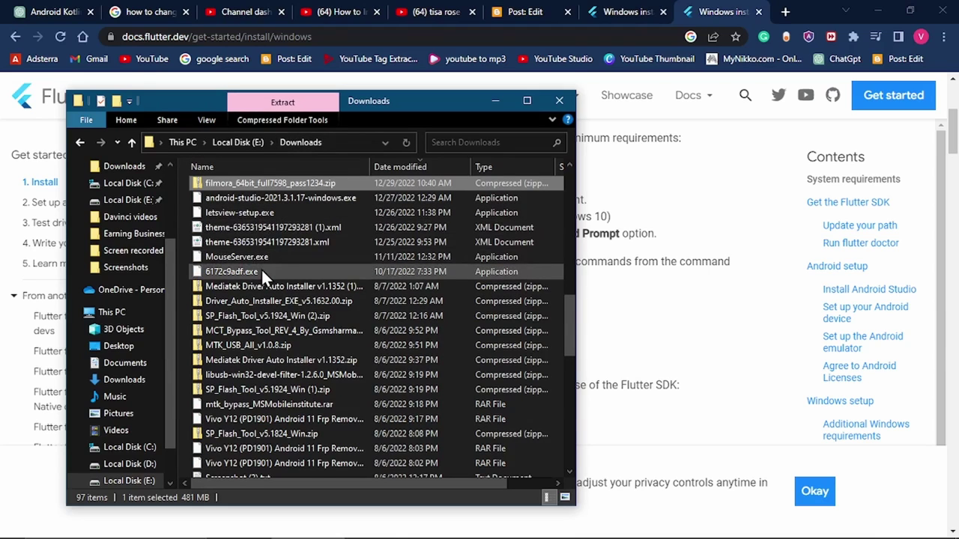
key("f")
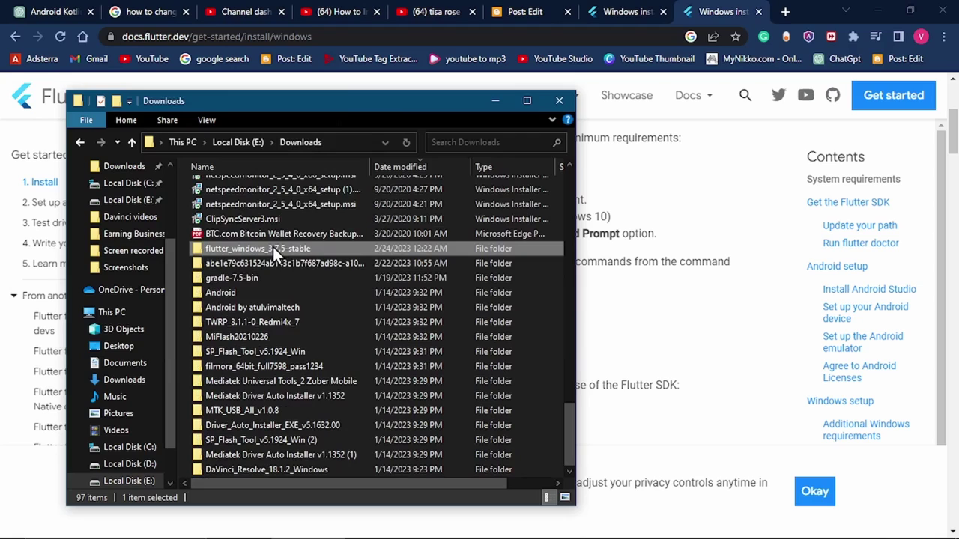
right_click(273, 248)
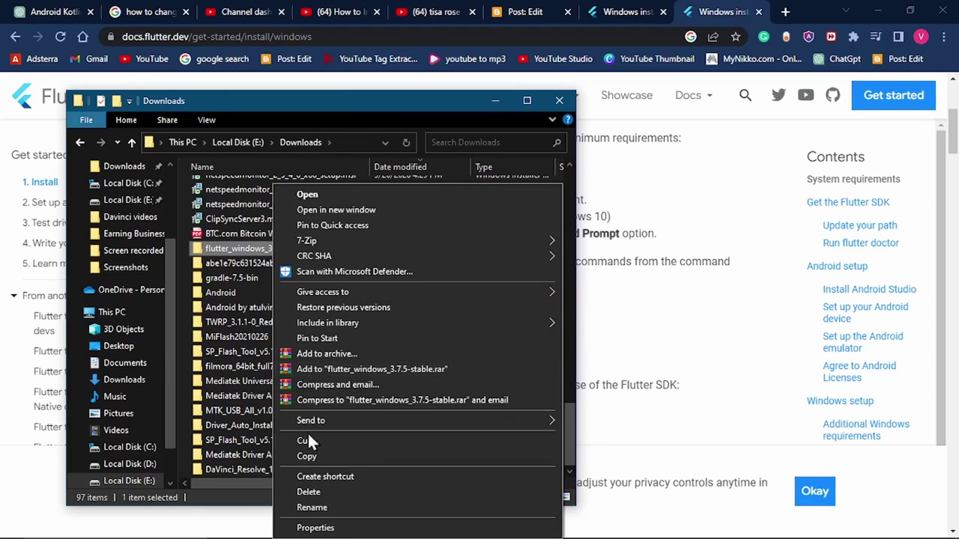
left_click(307, 454)
key("super+Up")
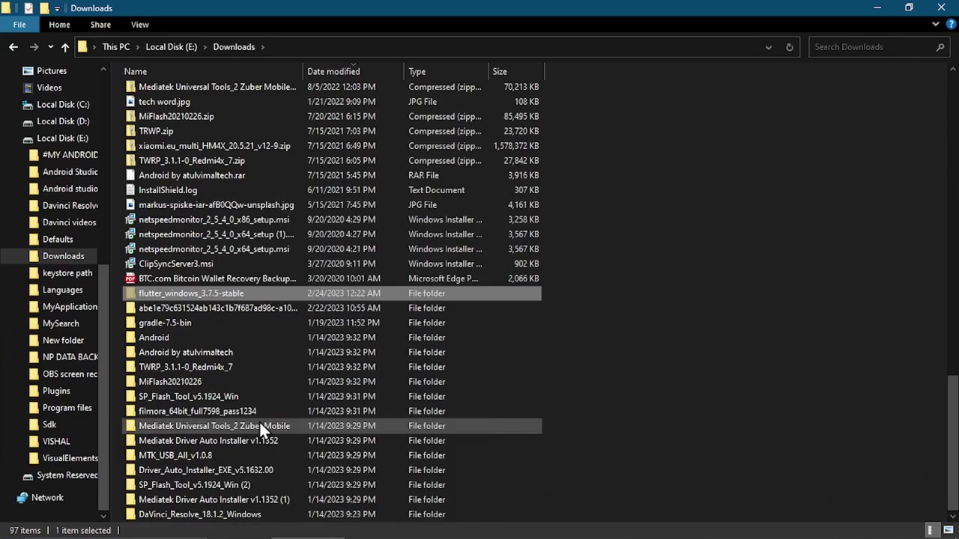
key("alt+Up")
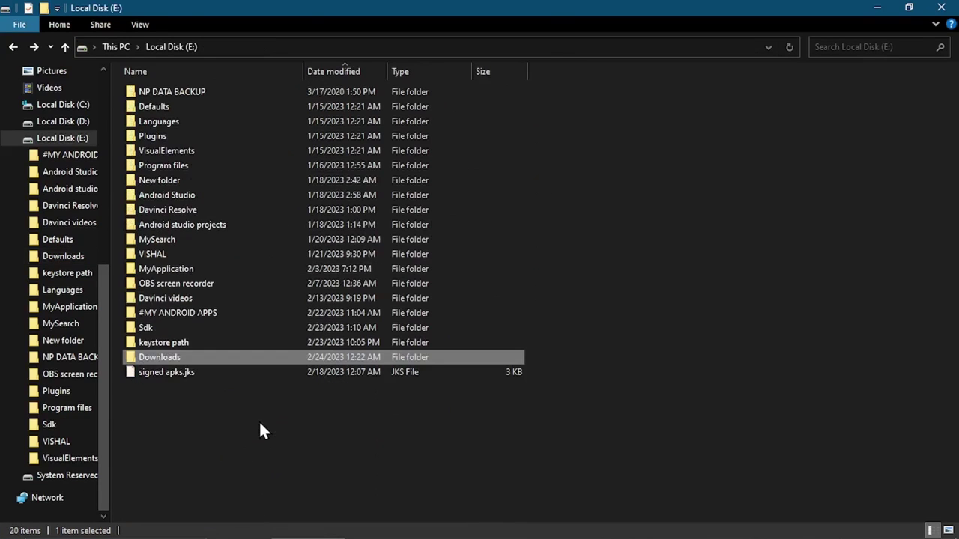
right_click(339, 439)
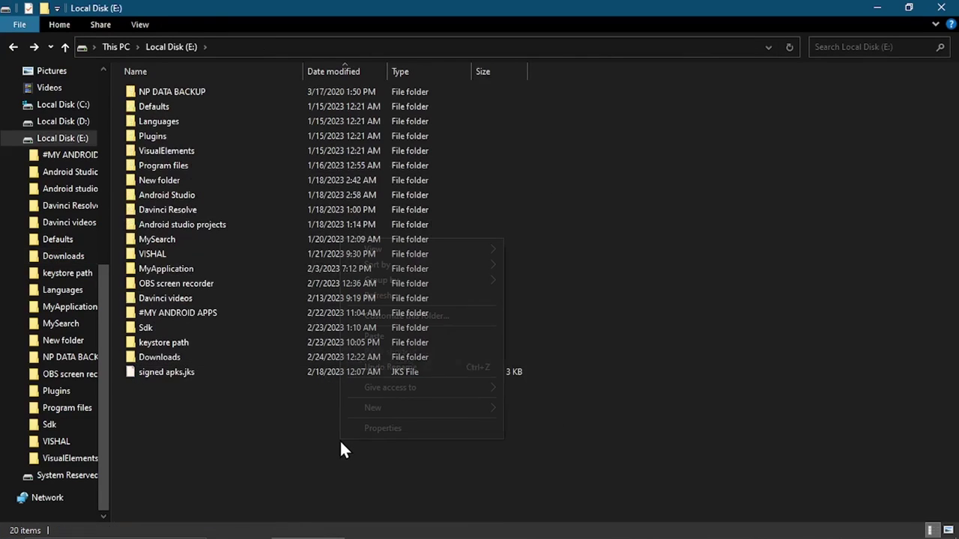
left_click(396, 335)
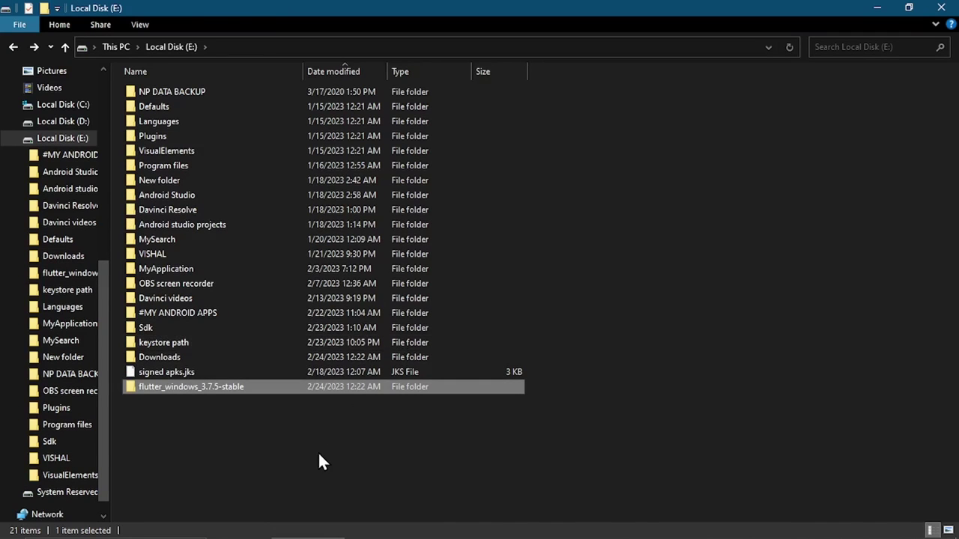
- Switch to Windows Settings and open the Environment Variables dialog through the system's advanced settings
key("alt+Tab")
key("super")
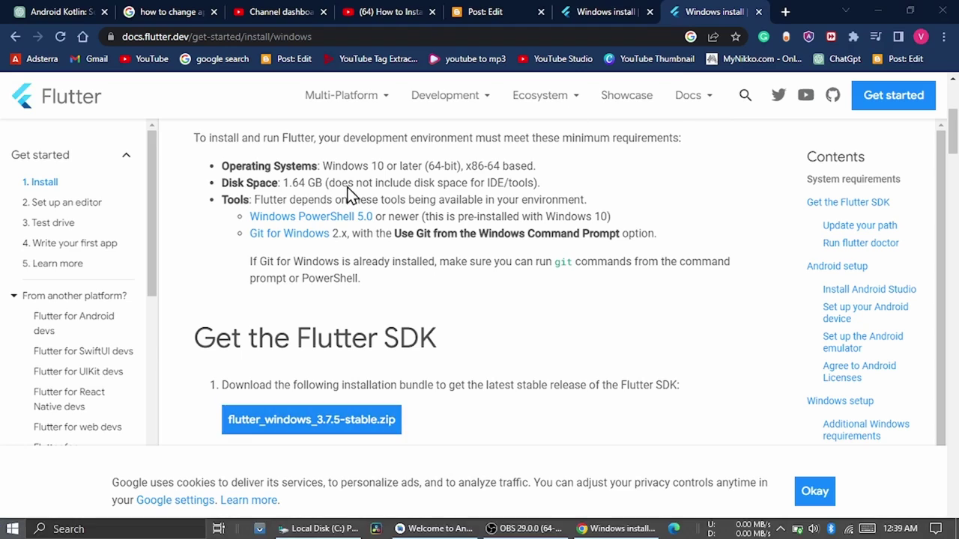
left_click(18, 469)
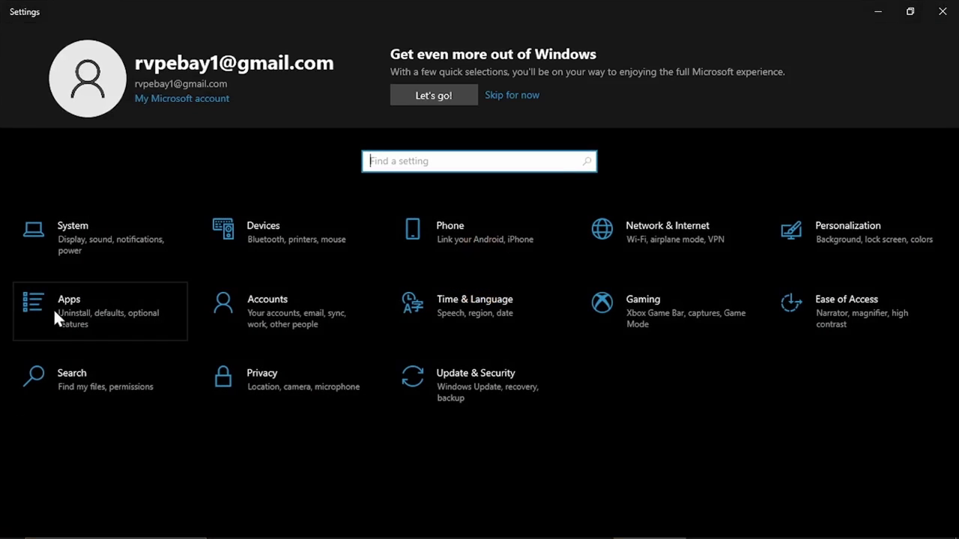
left_click(85, 247)
scroll(84, 248, "down", 4)
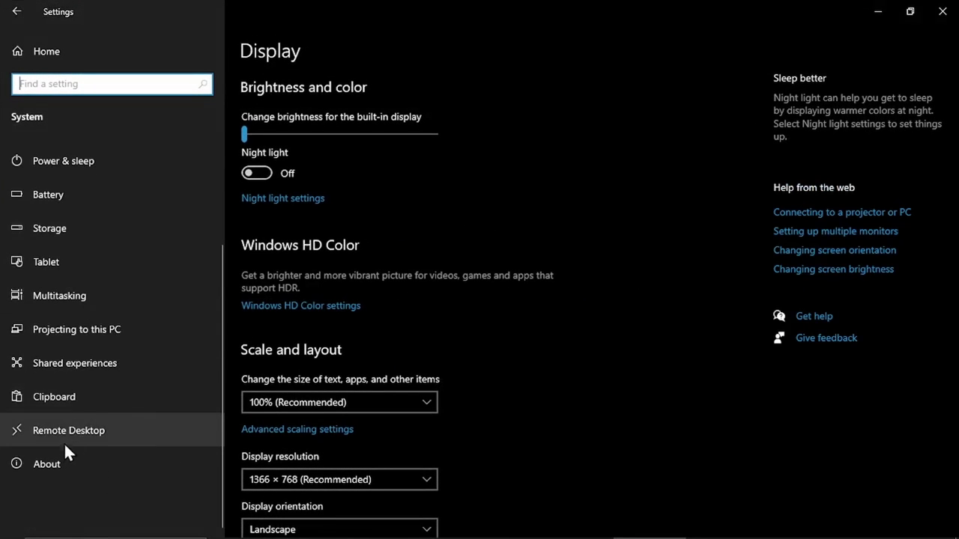
left_click(56, 464)
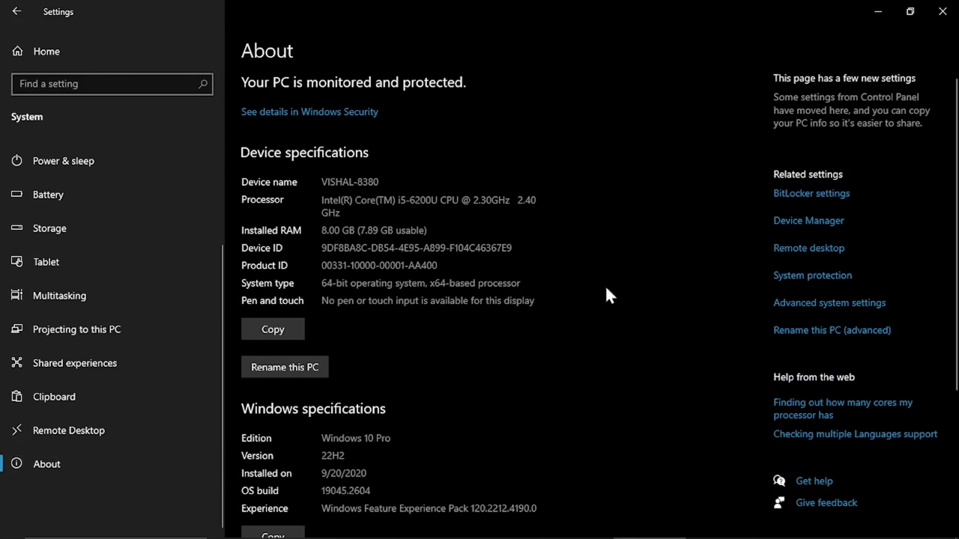
left_click(812, 309)
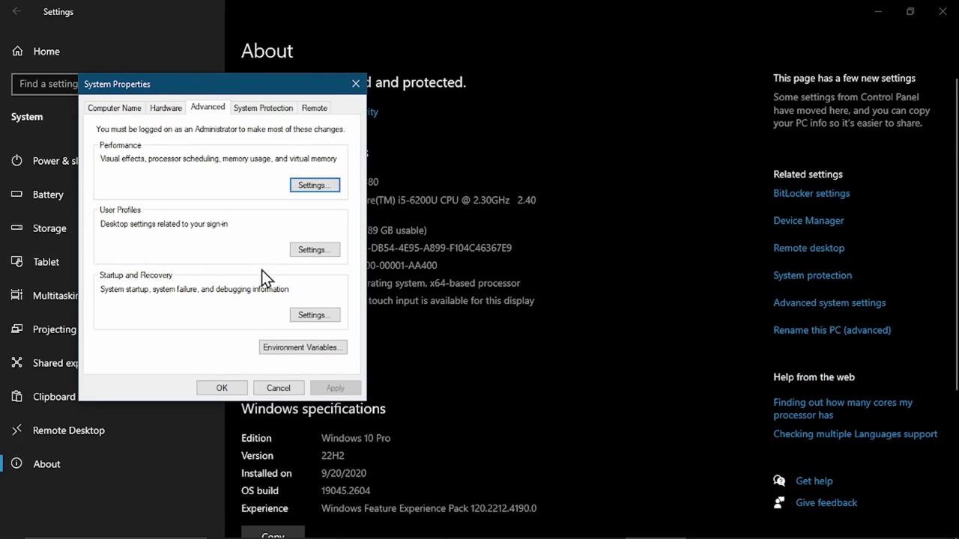
left_click(283, 349)
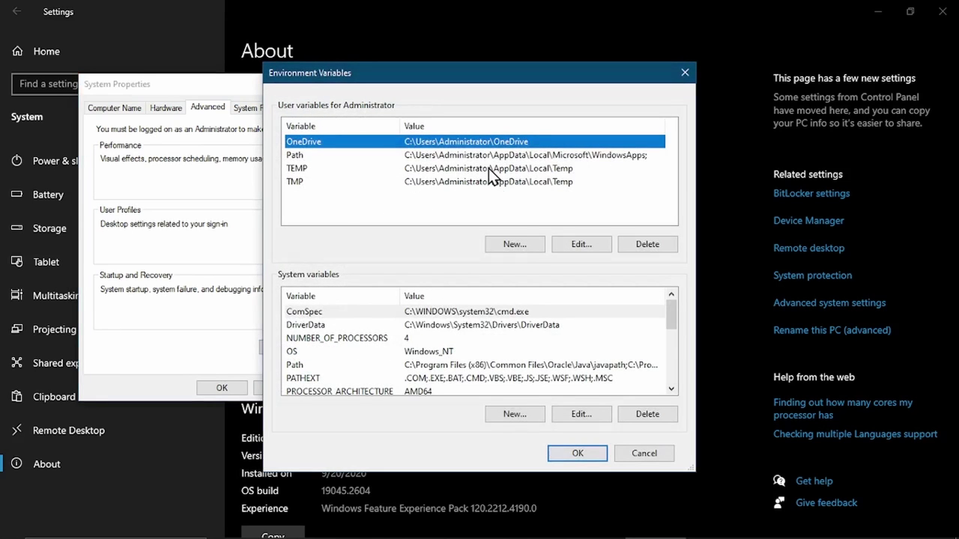
- Open the user Path variable for editing and start a new entry in its list
left_click(293, 157)
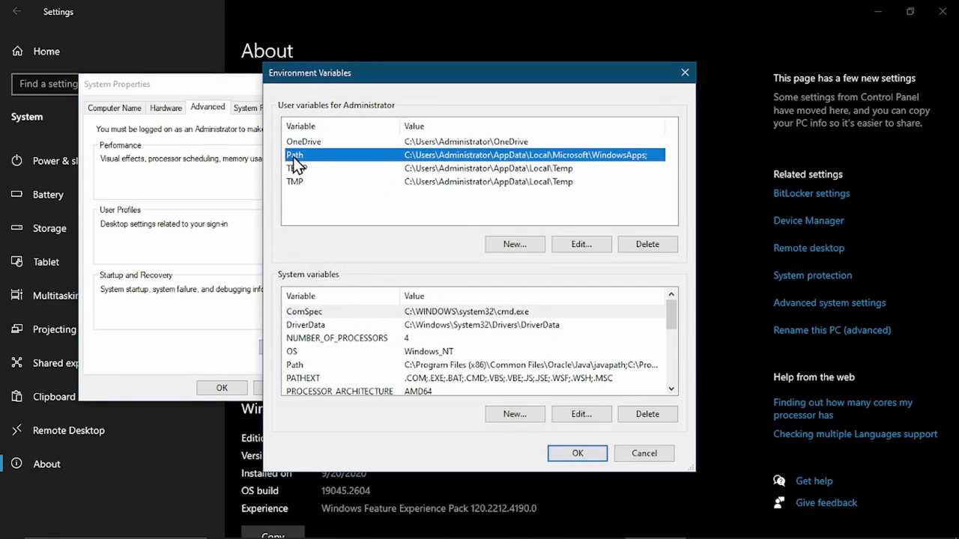
double_click(294, 158)
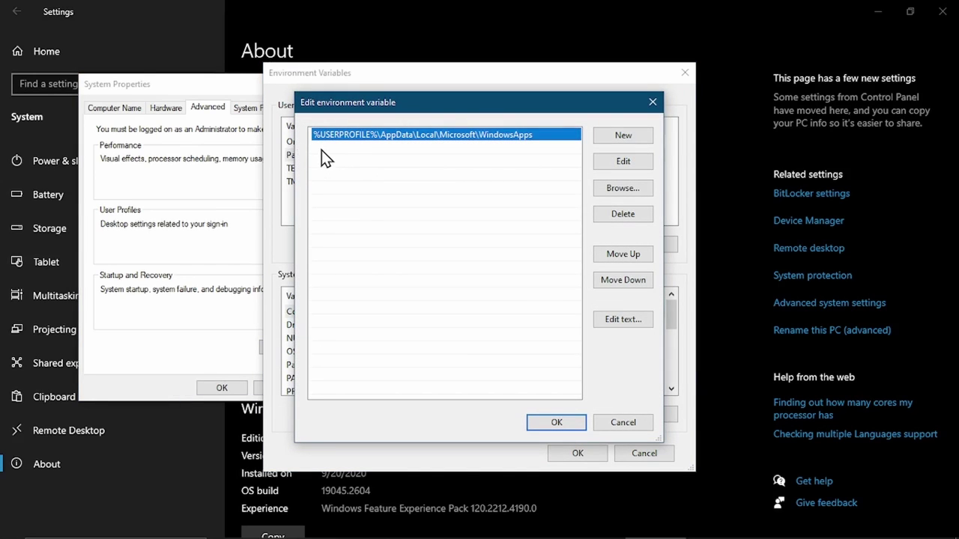
double_click(322, 150)
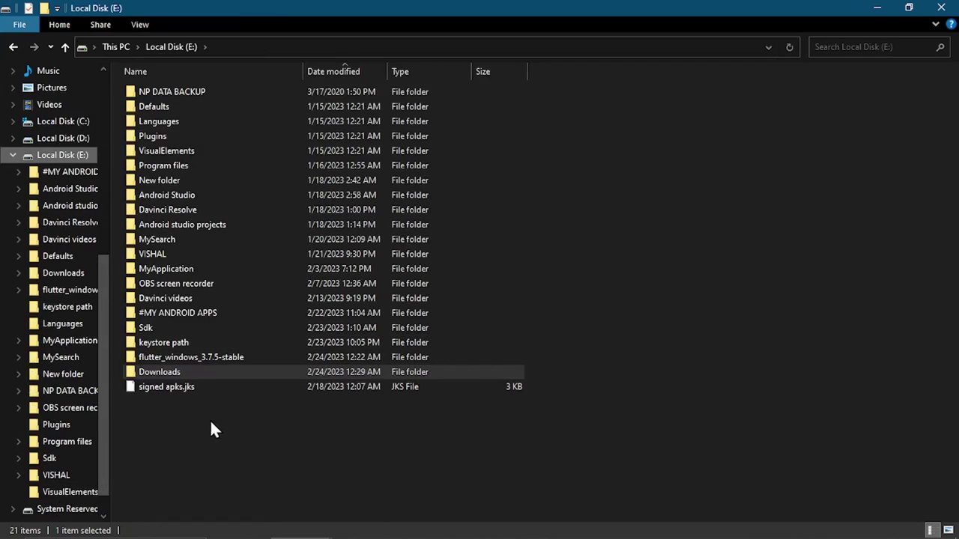
- In File Explorer, go to the flutter\bin folder inside flutter_windows_3.7.5-stable and copy its full path
left_click(194, 358)
double_click(194, 357)
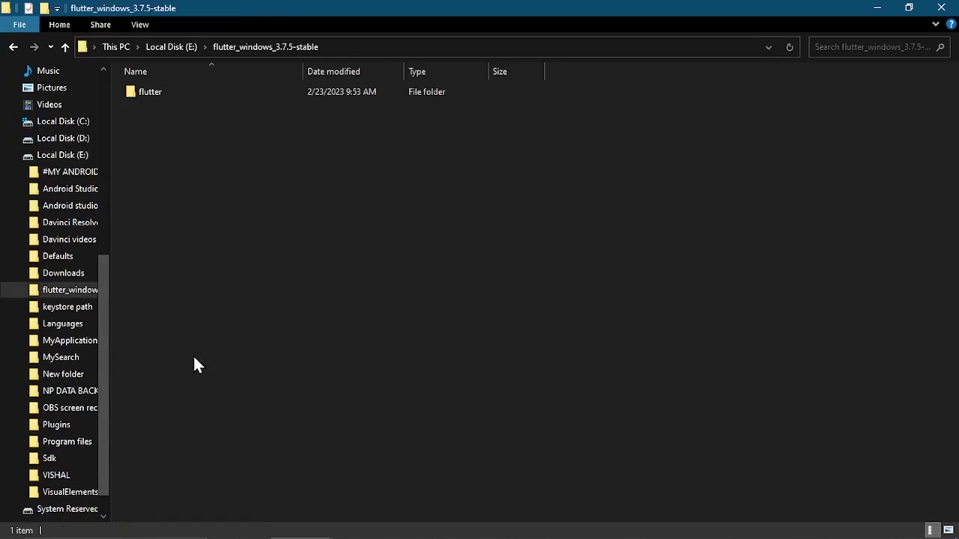
double_click(150, 95)
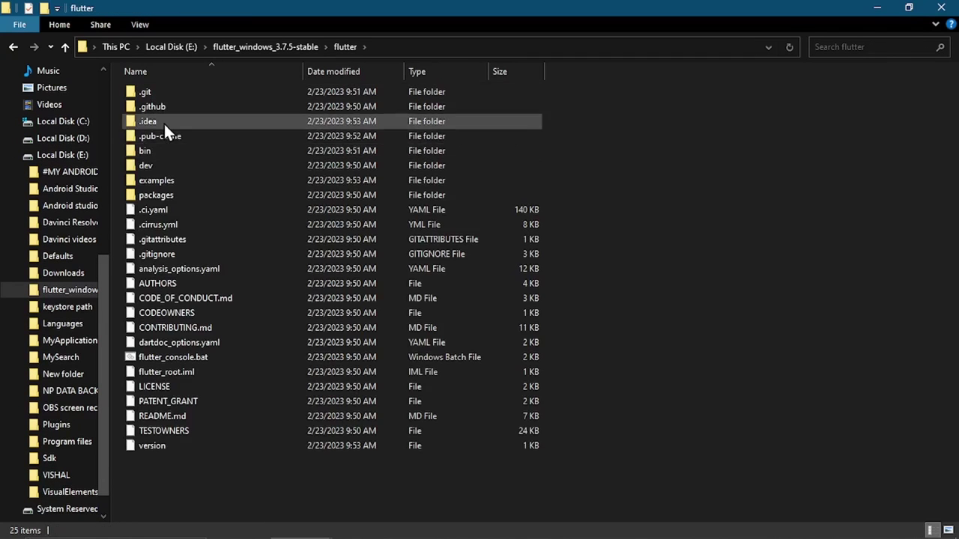
double_click(158, 153)
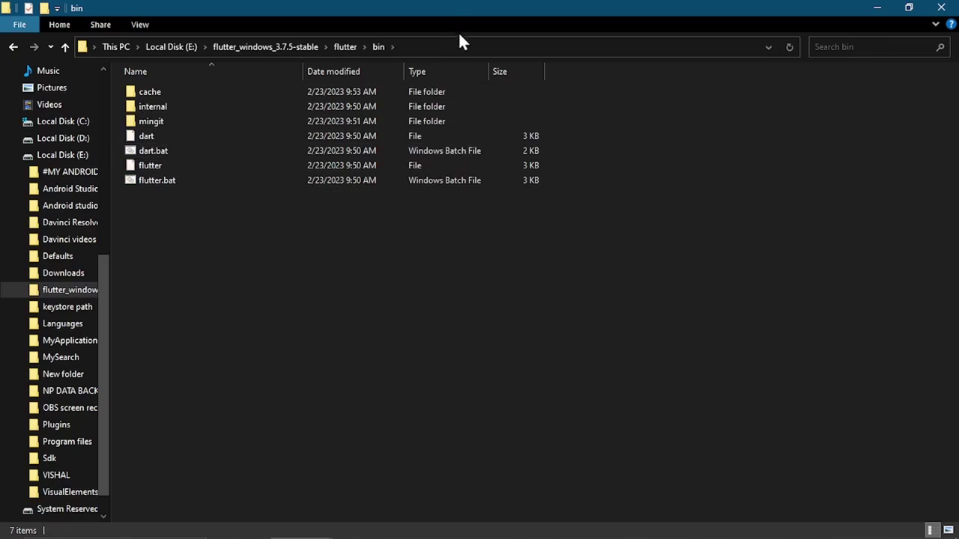
left_click(420, 44)
key("ctrl+c")
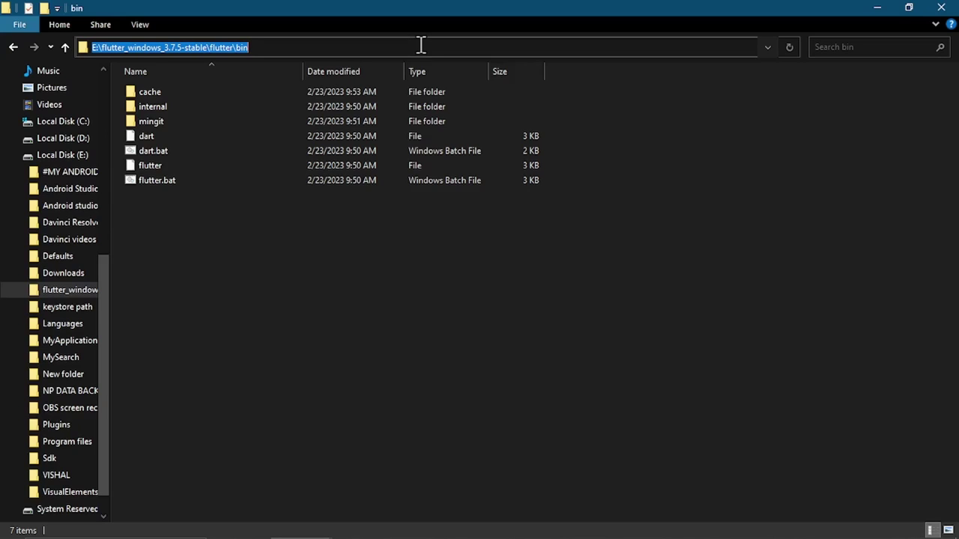
- Return to the user Path variable and add E:\flutter_windows_3.7.5-stable\flutter\bin as a new entry
key("alt+Tab")
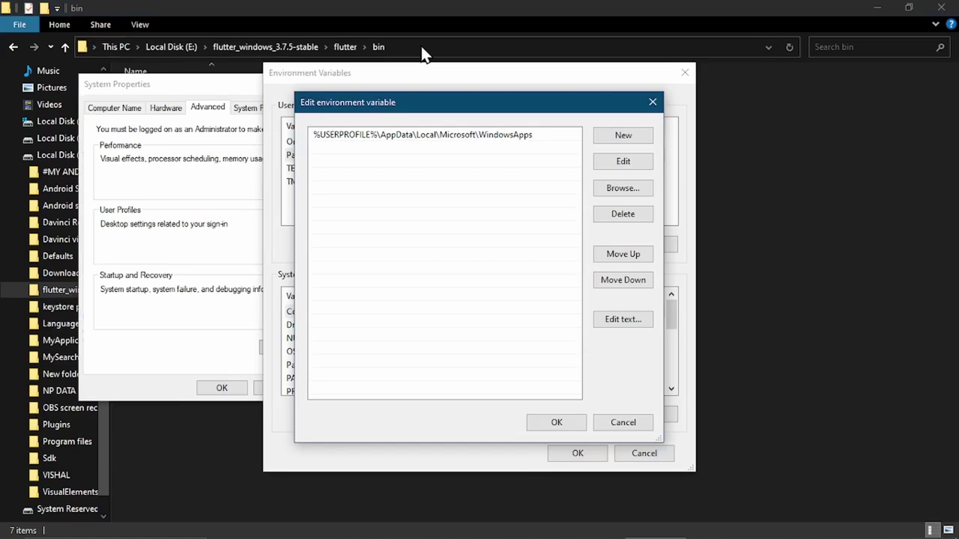
double_click(321, 148)
key("ctrl+v")
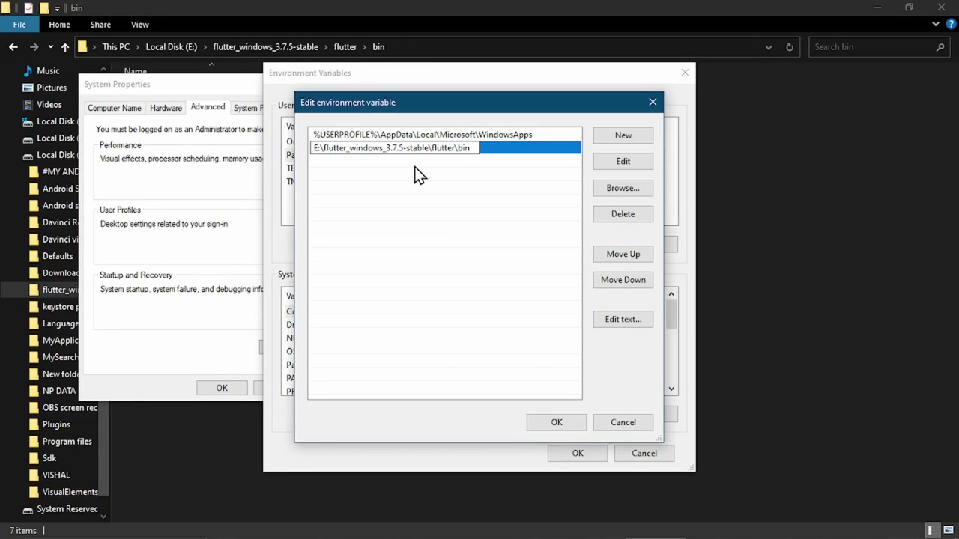
key("Return")
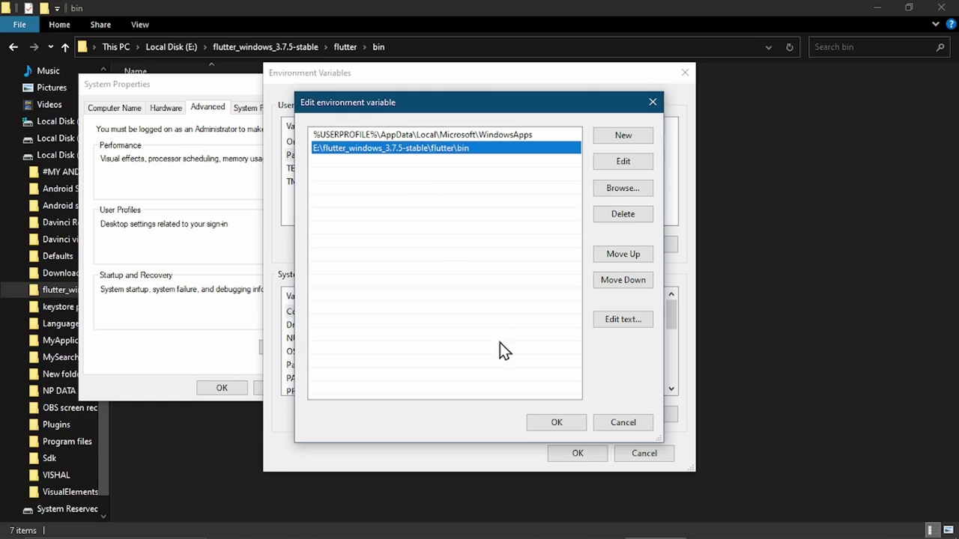
- Save the new user Path entry and close the Environment Variables and System Properties dialogs
left_click(541, 423)
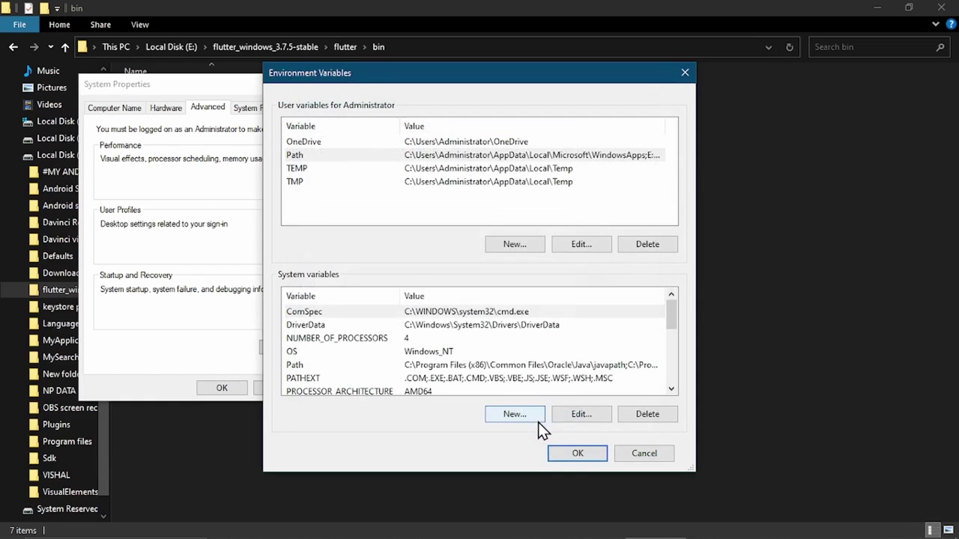
left_click(573, 455)
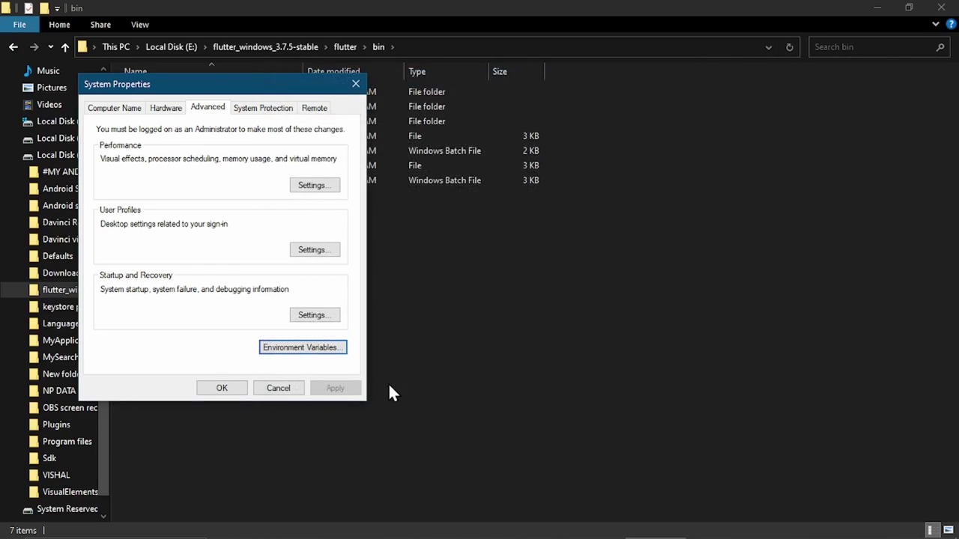
left_click(229, 391)
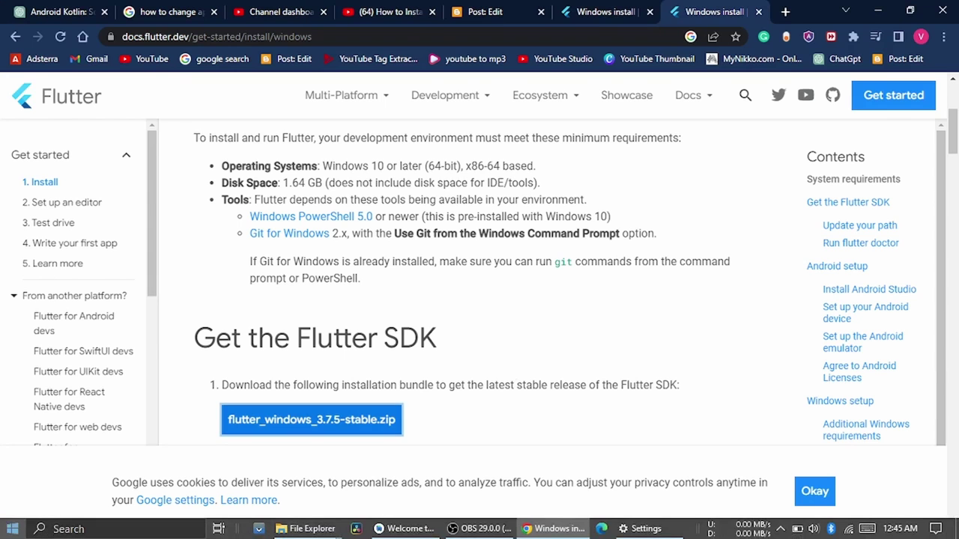
- Search Windows for "com" and open Command Prompt
key("super")
type("com")
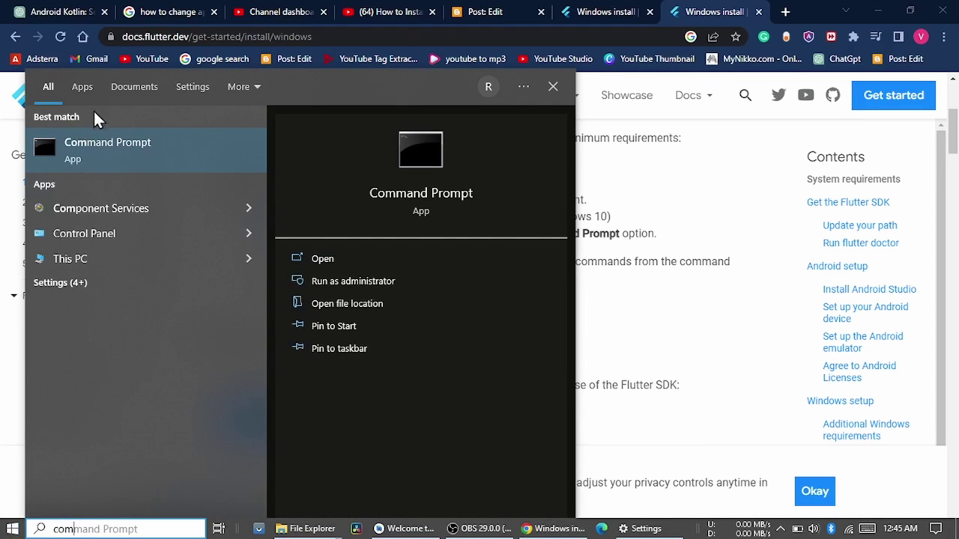
left_click(95, 151)
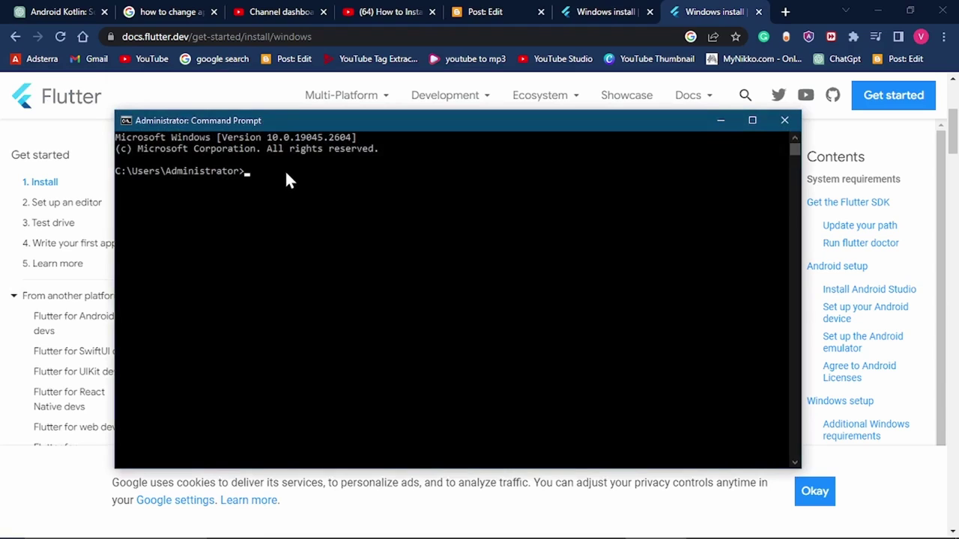
- Try to run the command "fluttor doctor" in Command Prompt
left_click(285, 172)
type("flut")
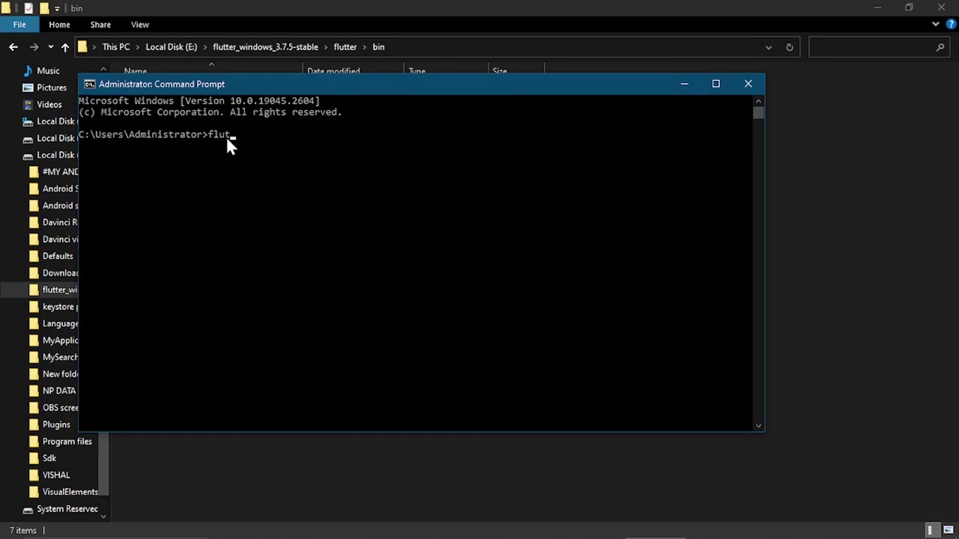
type("ter doctor")
key("Return")
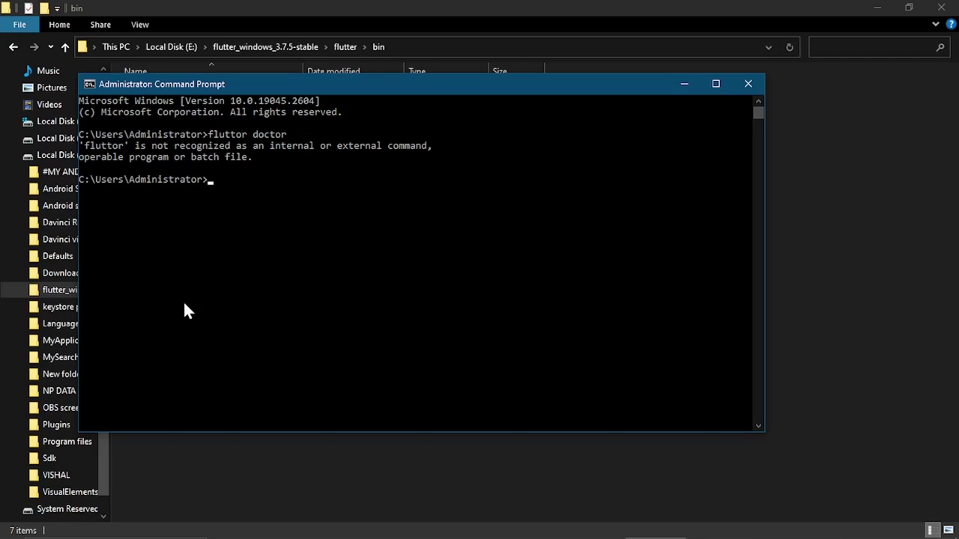
- Run the flutter command and follow it with flutter doctor to check the installation
type("flutter")
key("Return")
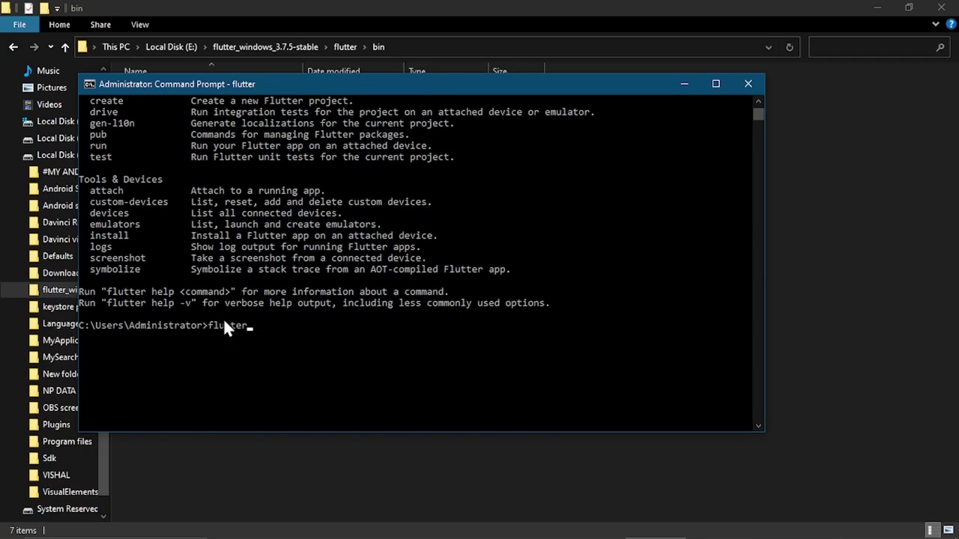
type("doctor")
key("Return")
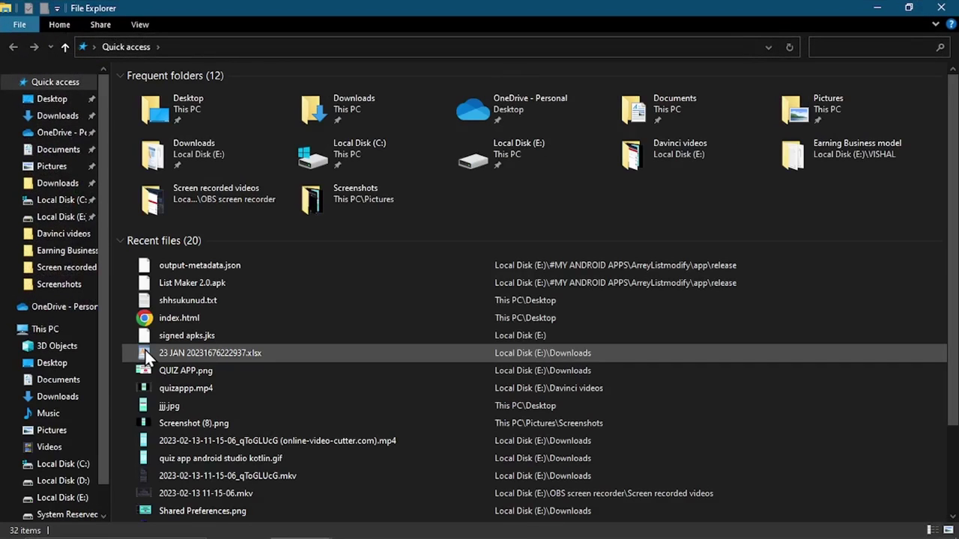
- In File Explorer, go to the jbr folder inside Android Studio on the E: drive and copy all its contents
double_click(526, 158)
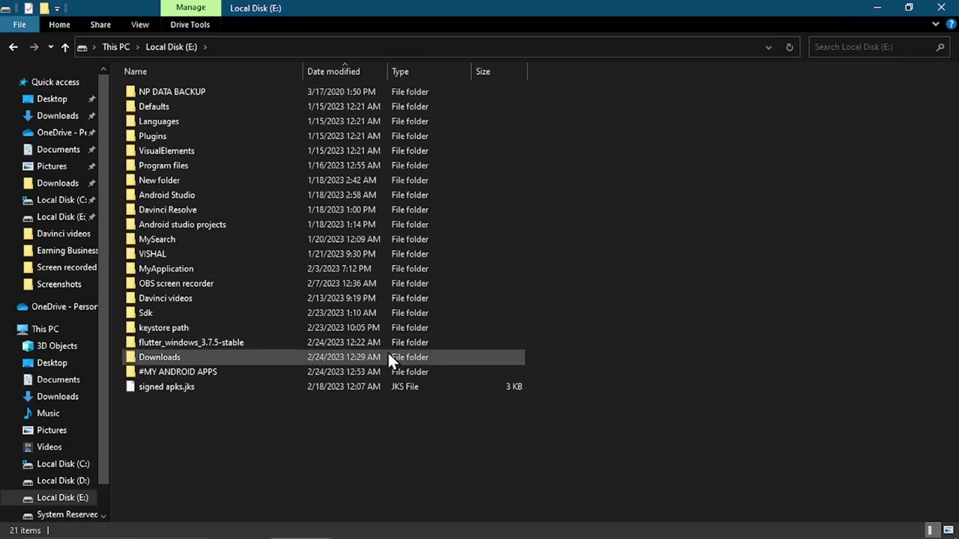
double_click(155, 196)
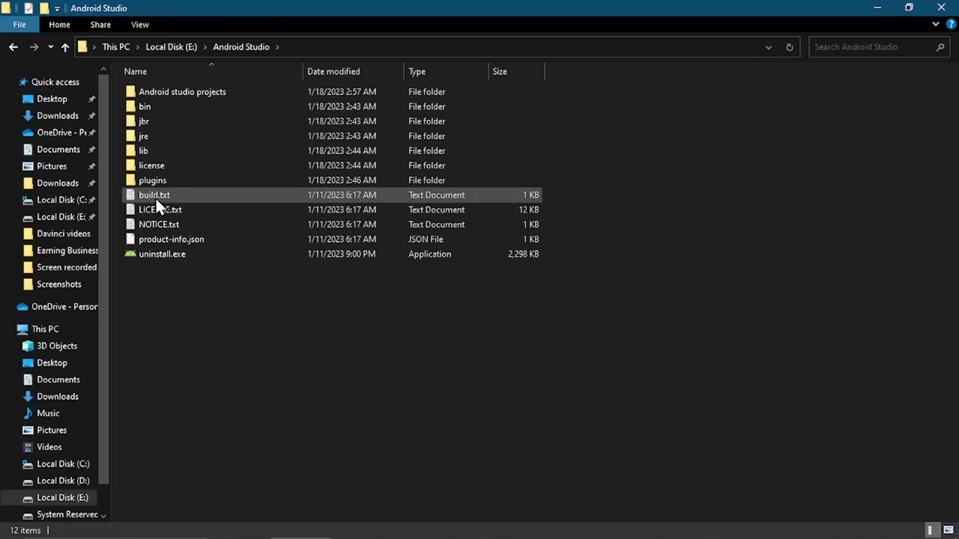
double_click(151, 123)
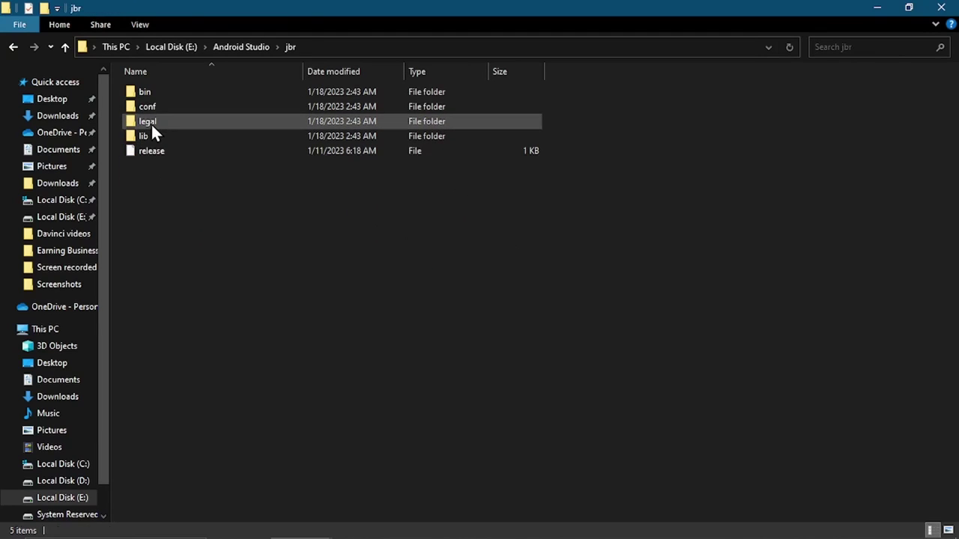
left_click_drag(159, 174, 157, 93)
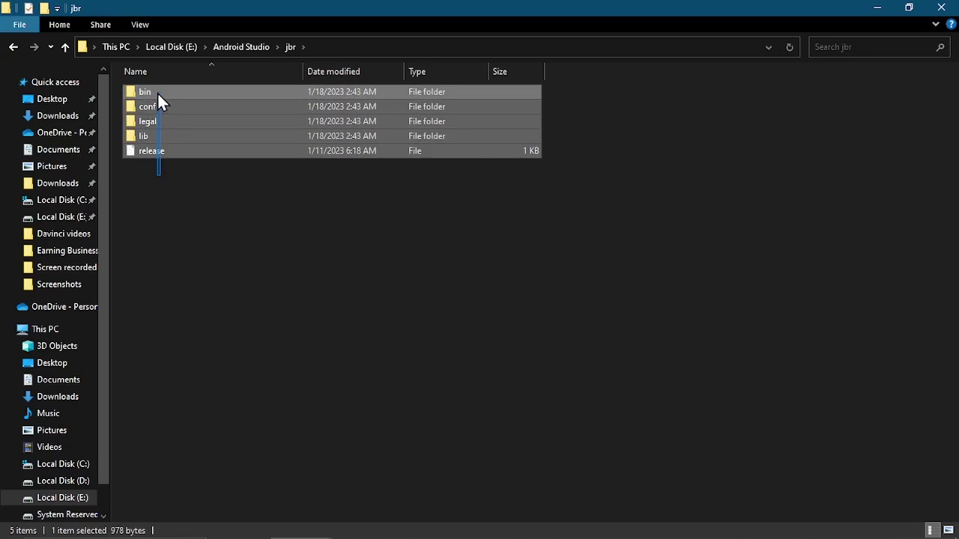
right_click(174, 117)
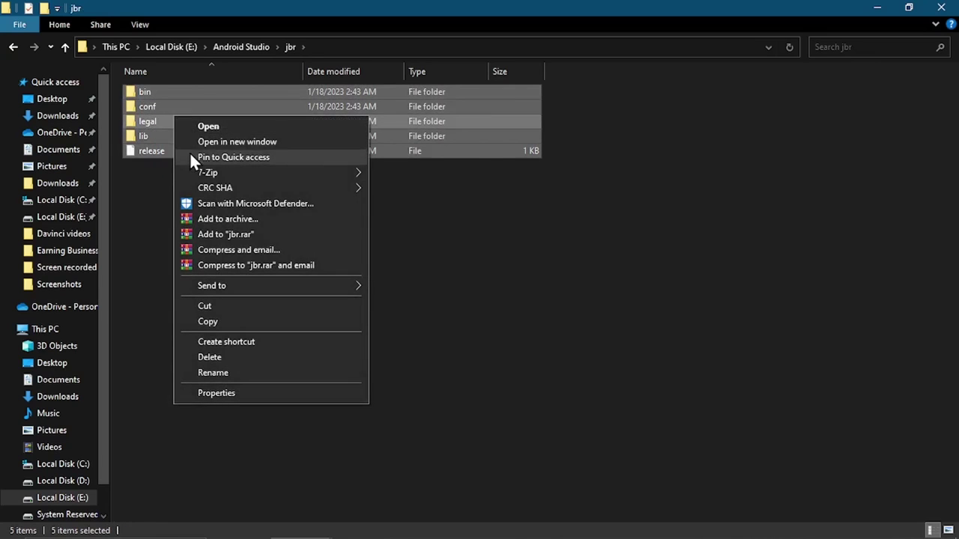
left_click(219, 316)
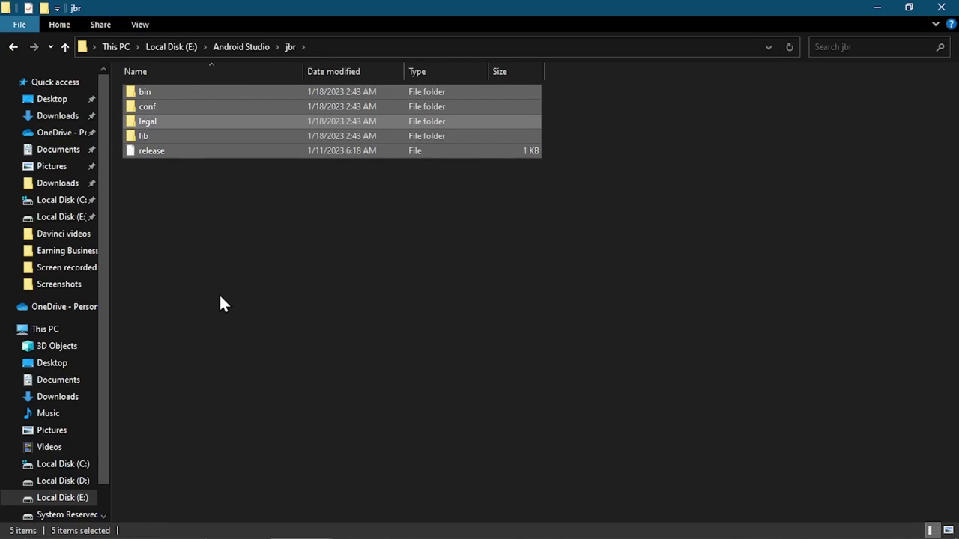
- Go to the neighbouring jre folder in Android Studio and paste the copied jbr contents there
left_click(221, 305)
key("alt+Up")
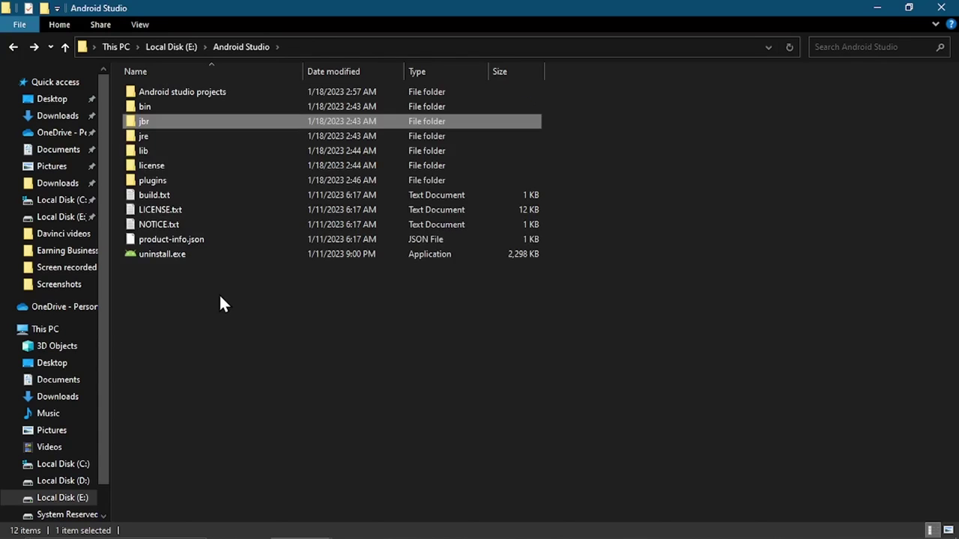
double_click(174, 143)
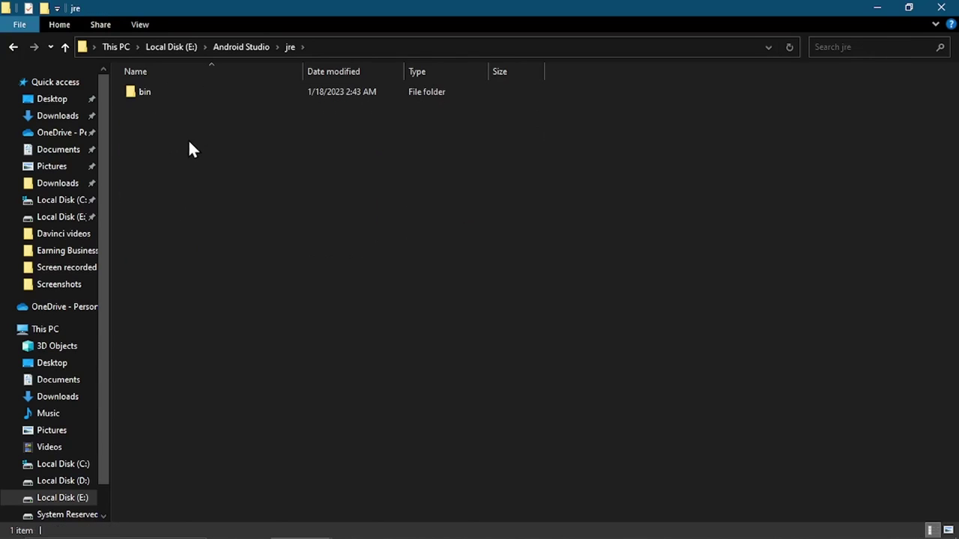
key("Down")
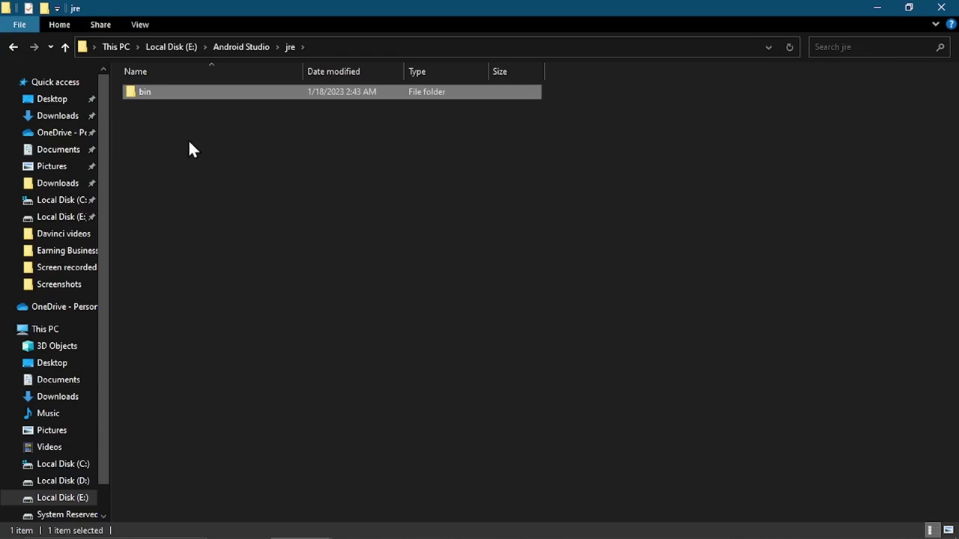
right_click(188, 139)
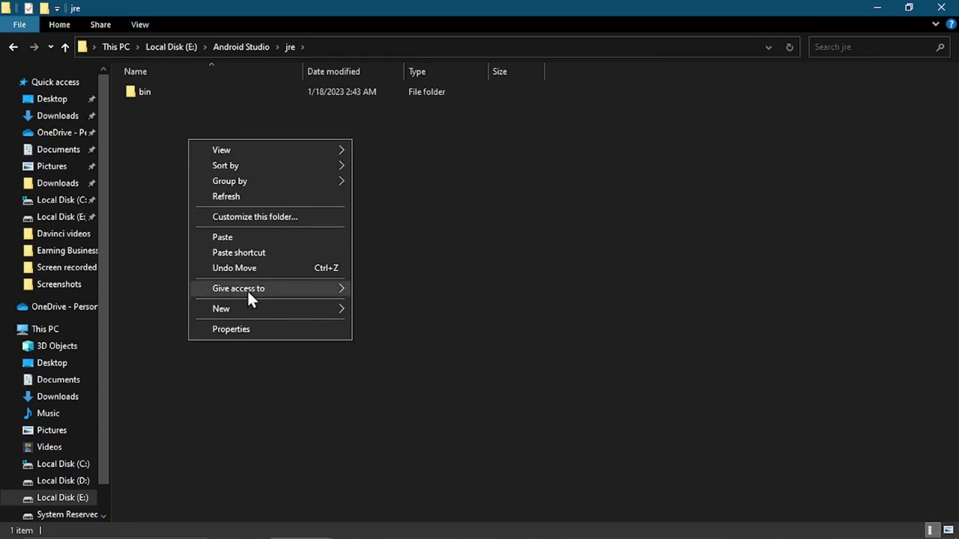
left_click(236, 236)
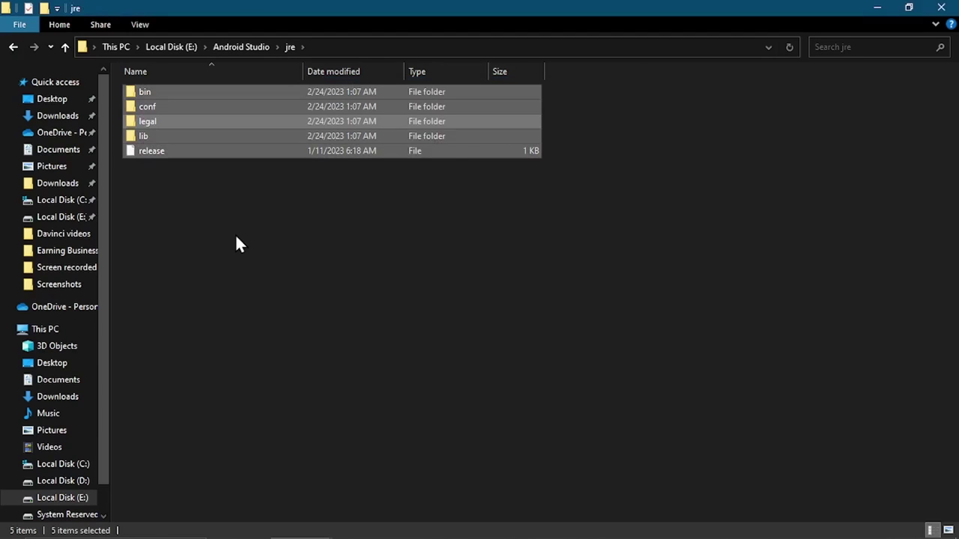
- Return to Command Prompt, review the bundled Java issue and run flutter doctor again
key("alt+Tab")
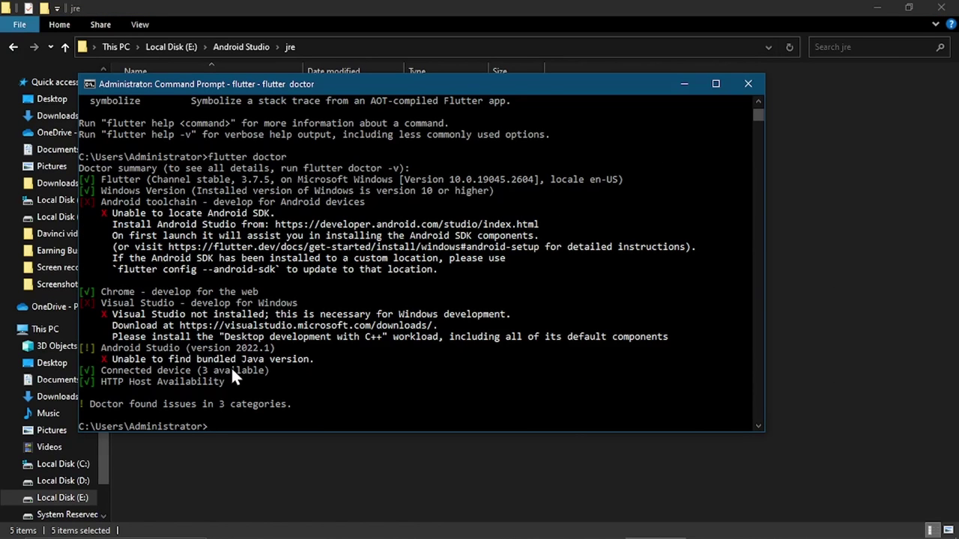
scroll(230, 377, "down", 4)
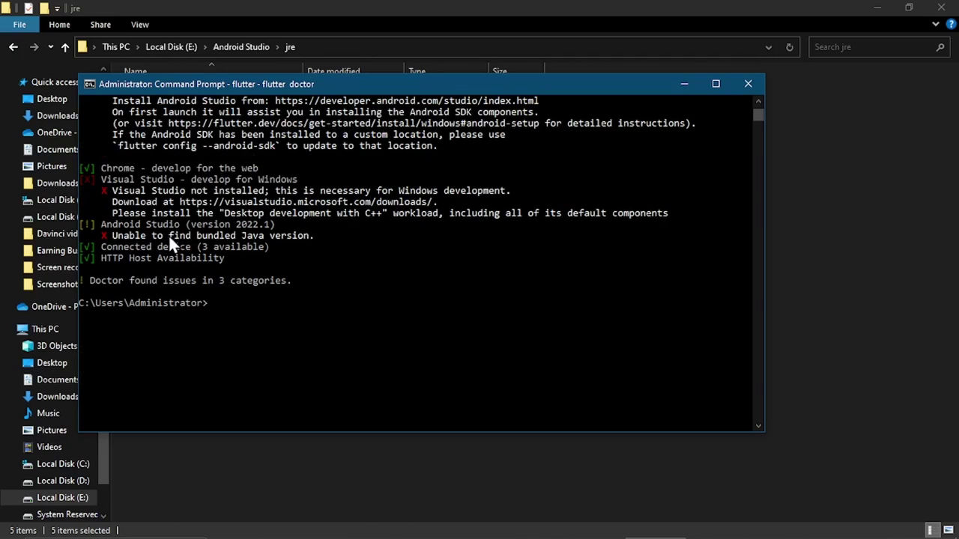
left_click(218, 296)
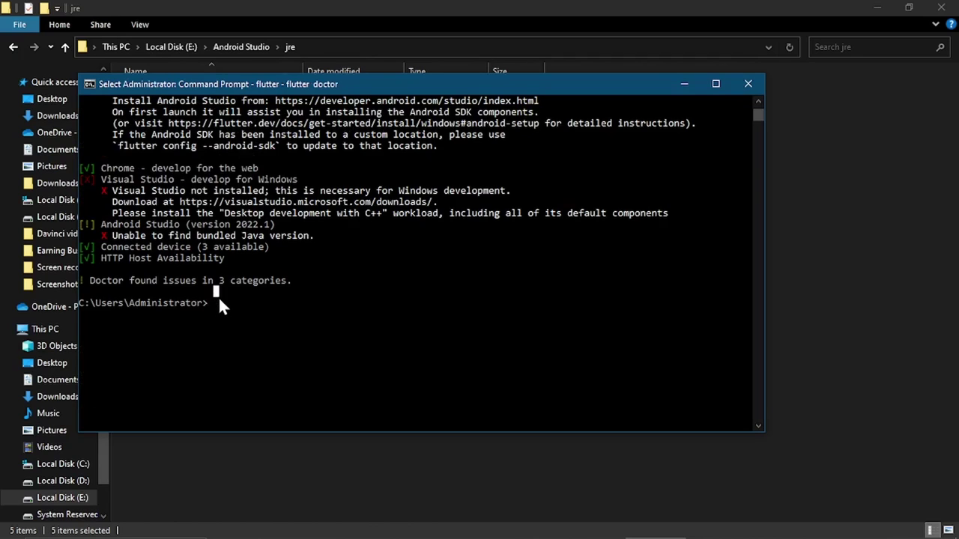
type("flutter")
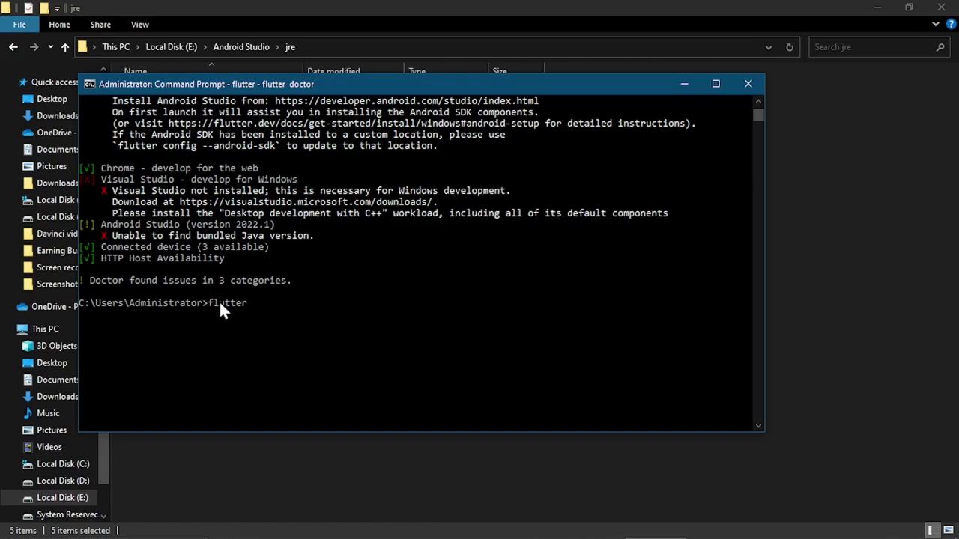
type(" doctor")
left_click(305, 308)
key("Escape")
key("Return")
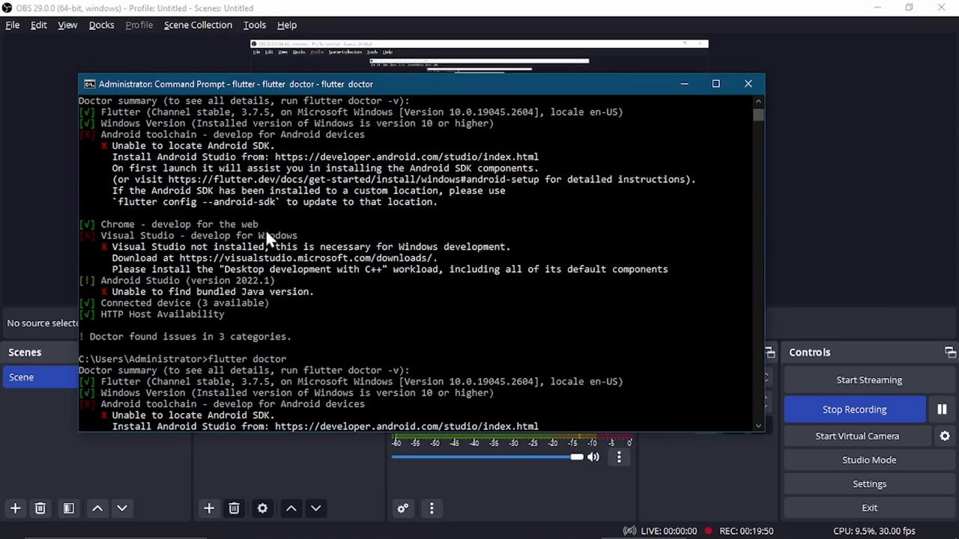
- Run flutter doctor once more and examine the Android toolchain entry in its report
left_click(254, 167)
key("Escape")
type("flutte")
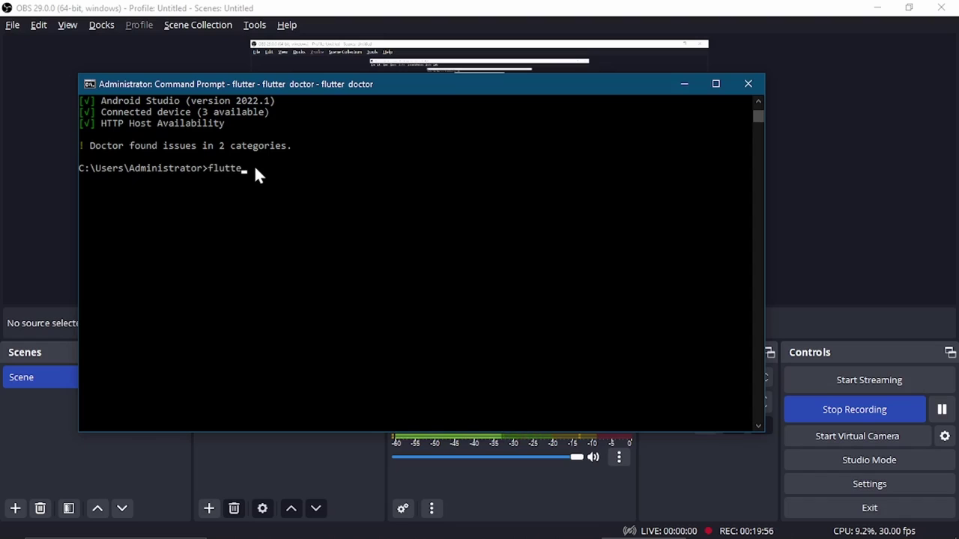
type("r doctor")
key("Return")
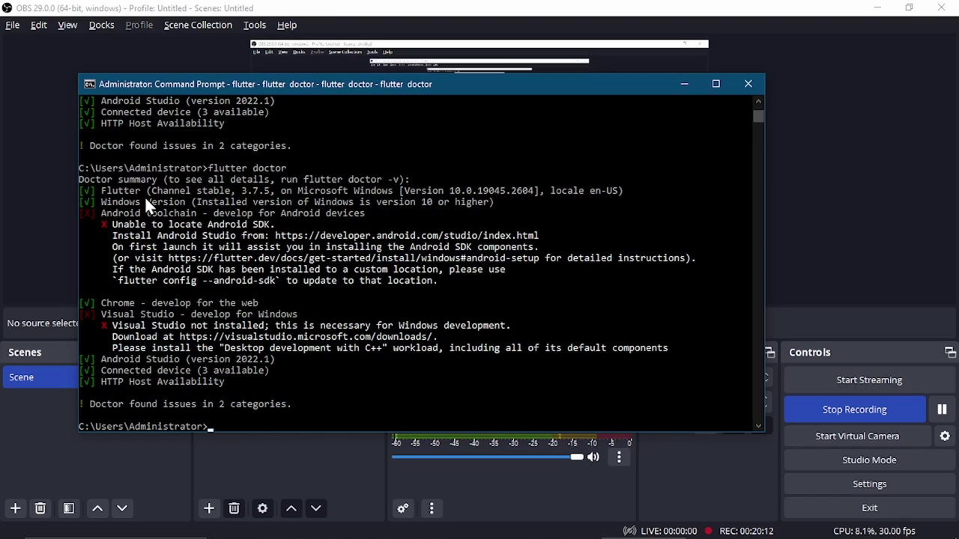
left_click(192, 214)
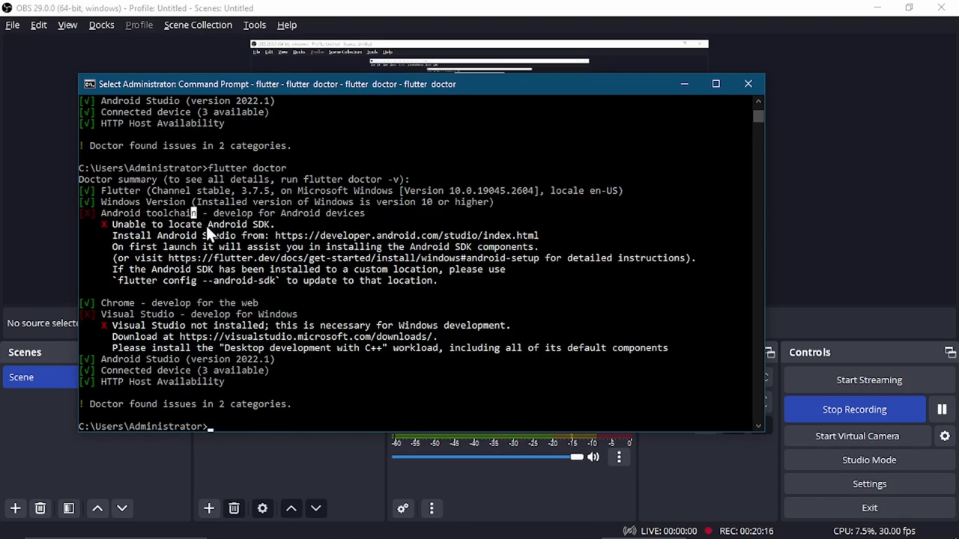
left_click(172, 235)
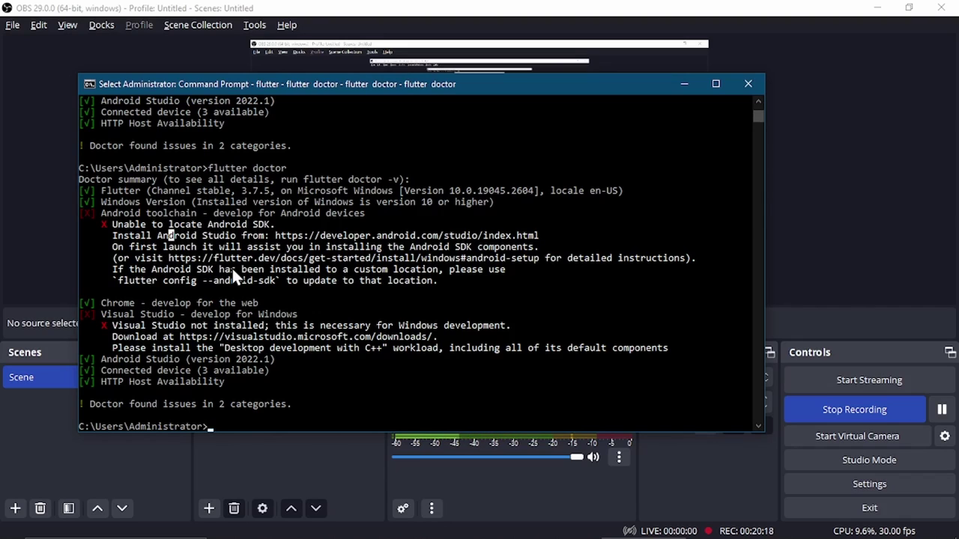
- Switch to the Android Studio welcome window and open the SDK Manager
key("alt+Tab")
key("alt+Tab")
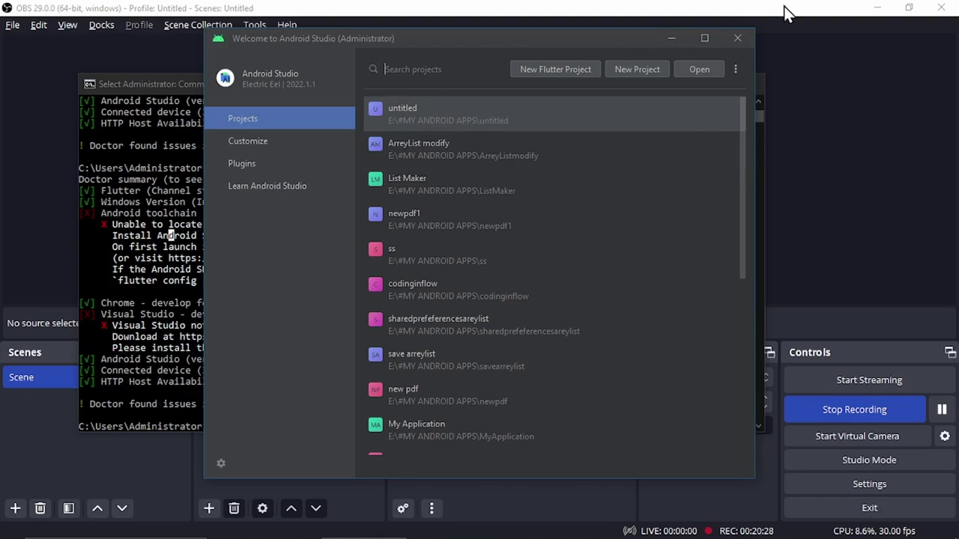
left_click(736, 69)
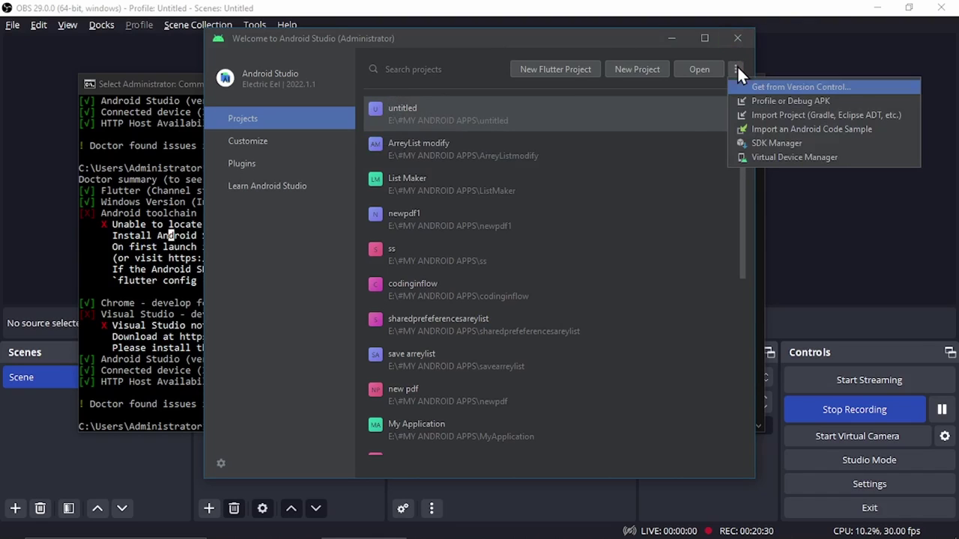
left_click(759, 144)
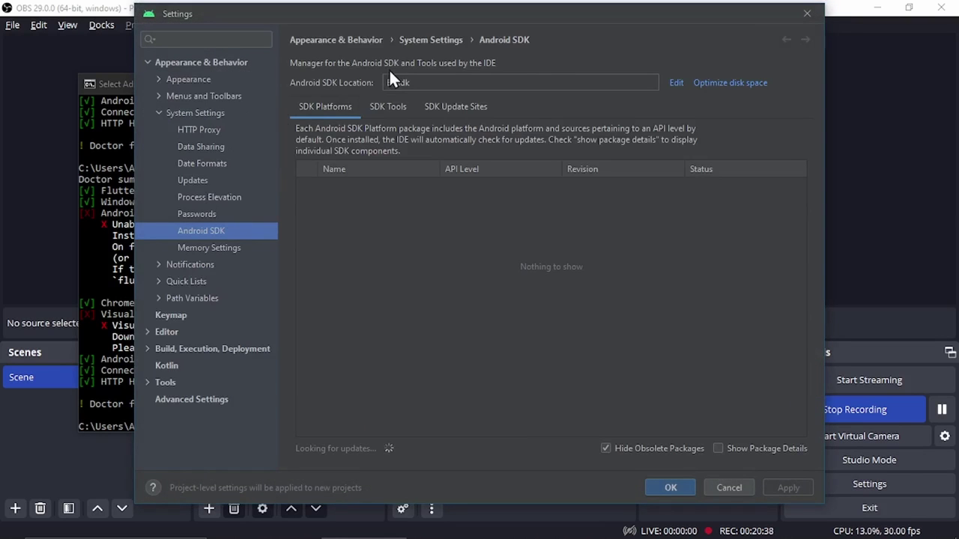
- In the SDK Tools list, mark Android SDK Command-line Tools (latest) for update
left_click(388, 108)
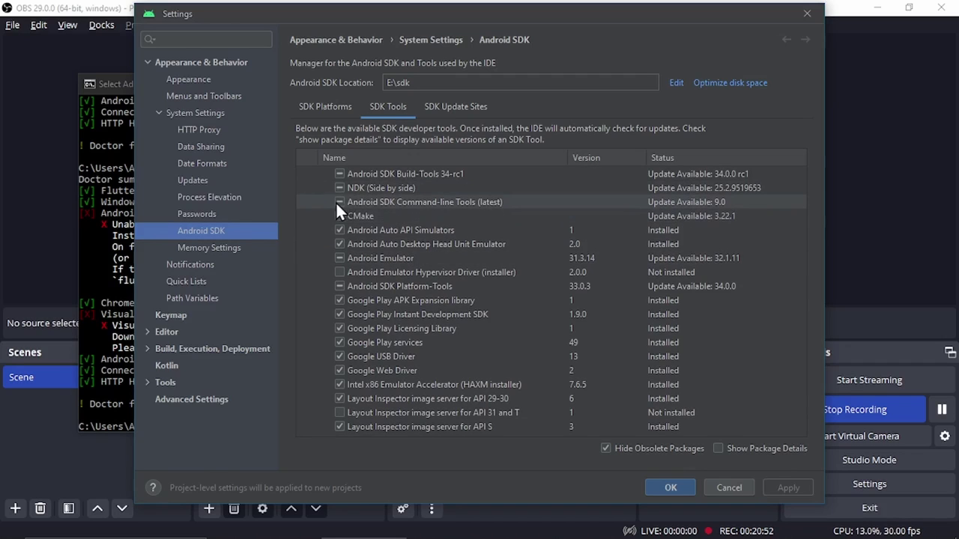
left_click(370, 202)
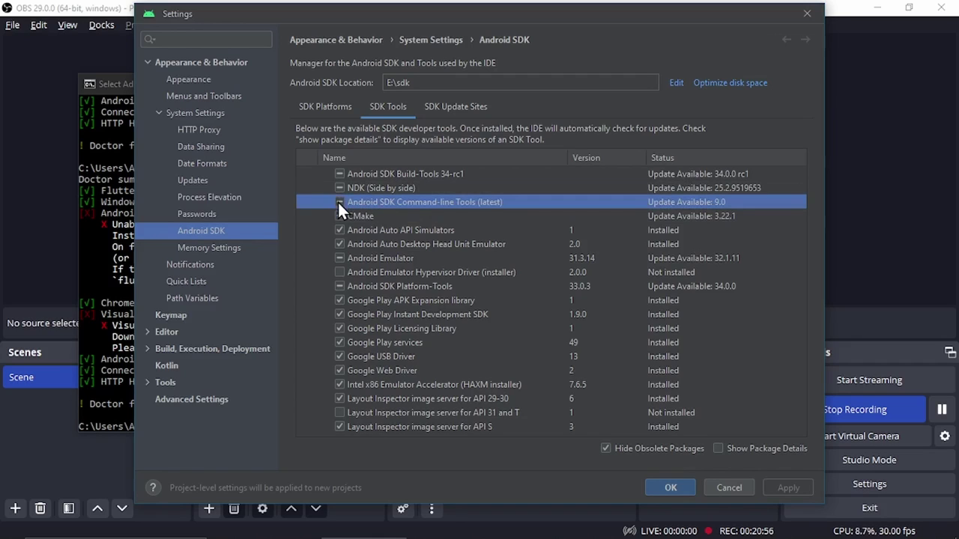
left_click(340, 202)
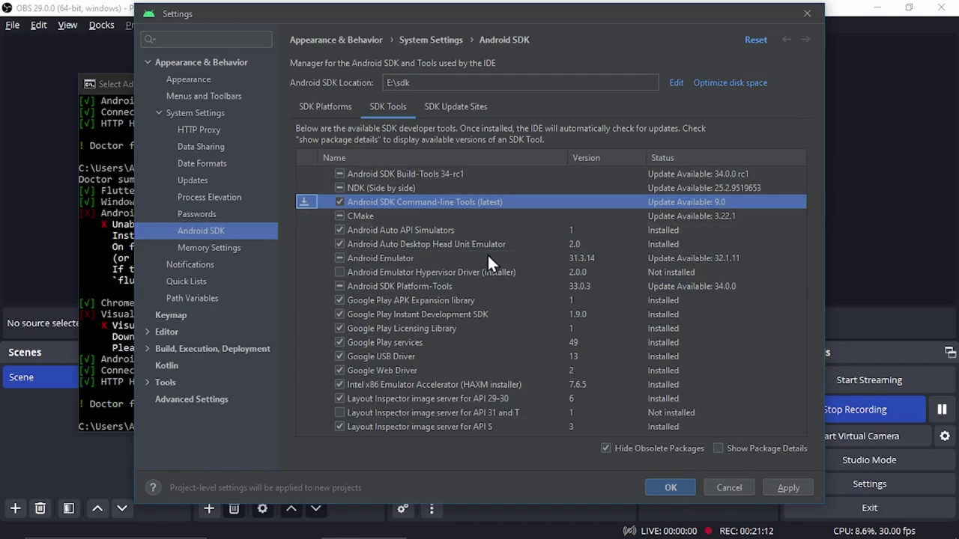
- Apply the SDK Tools change to install Android SDK Command-line Tools (latest) version 9.0 and finish the component installer
left_click(681, 483)
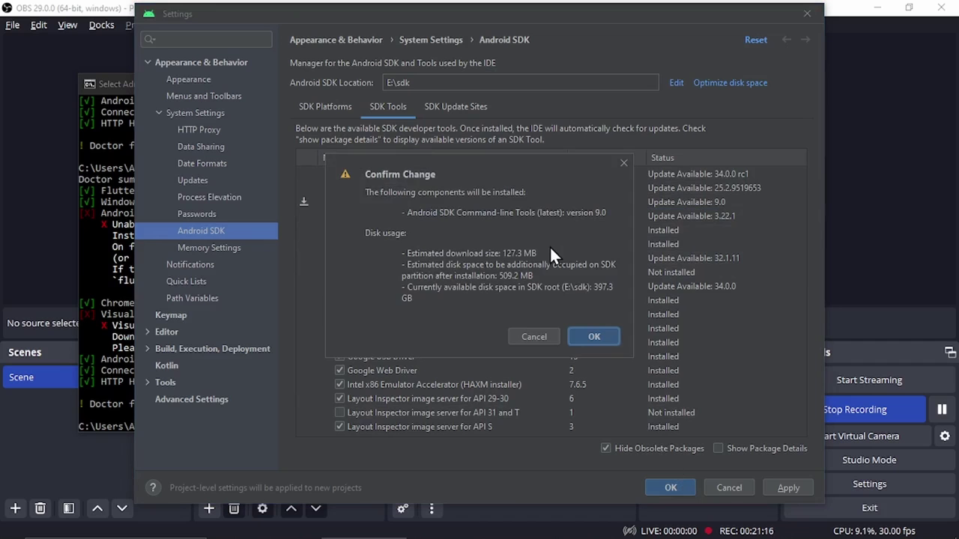
left_click(593, 336)
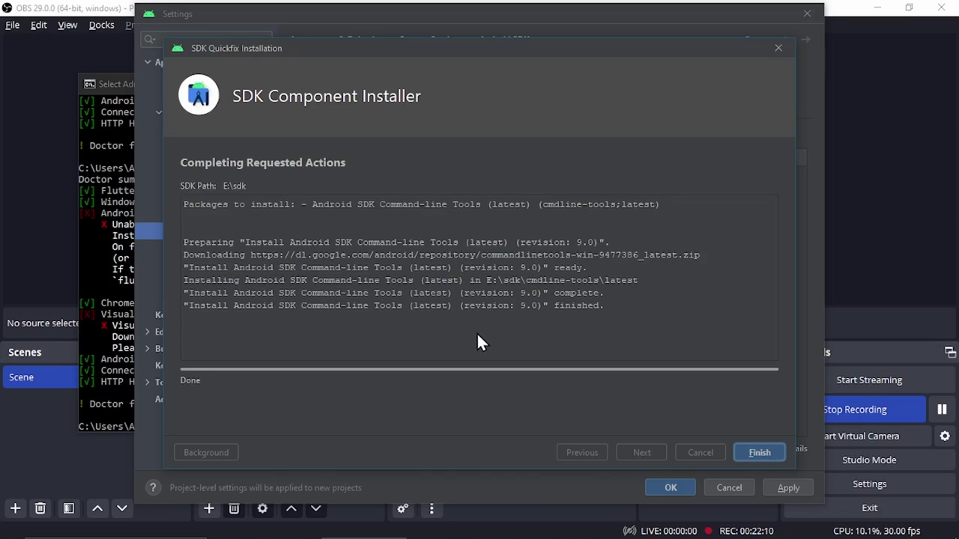
left_click(763, 449)
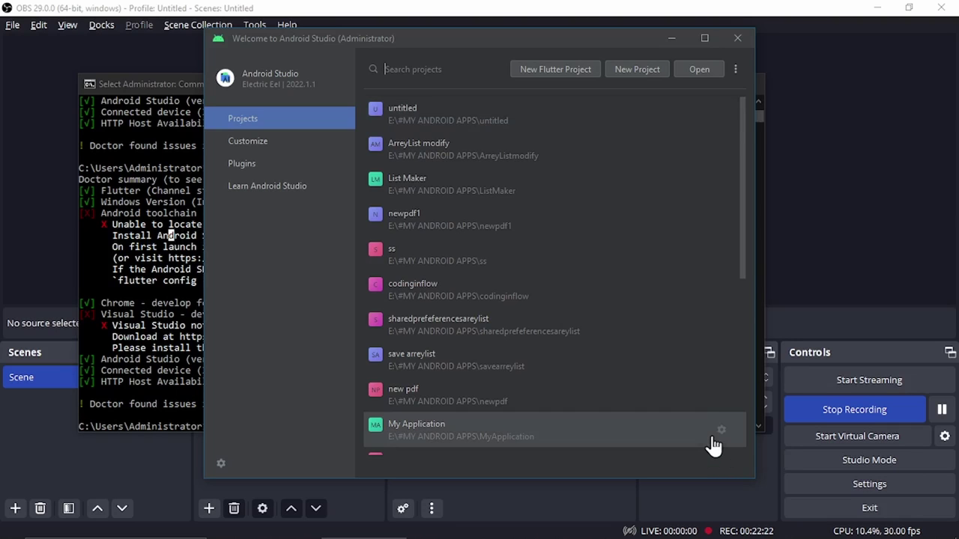
- Switch back to Command Prompt and run flutter doctor to recheck the Android toolchain
key("alt+Tab")
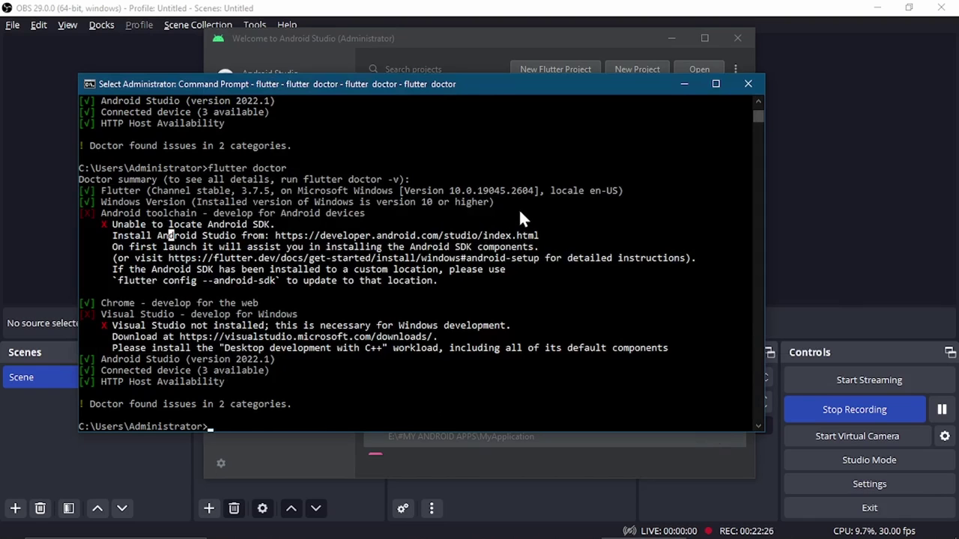
key("super+d")
key("alt+Tab")
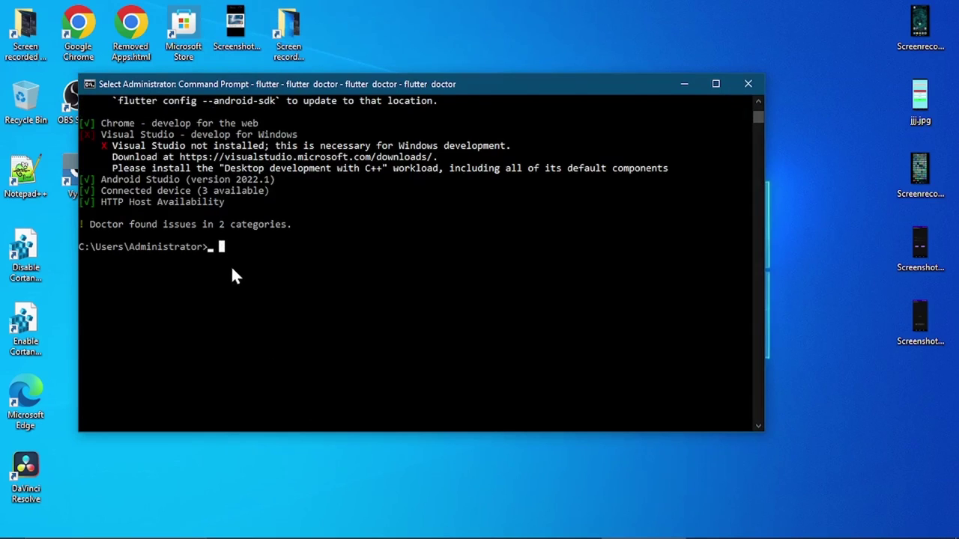
key("Escape")
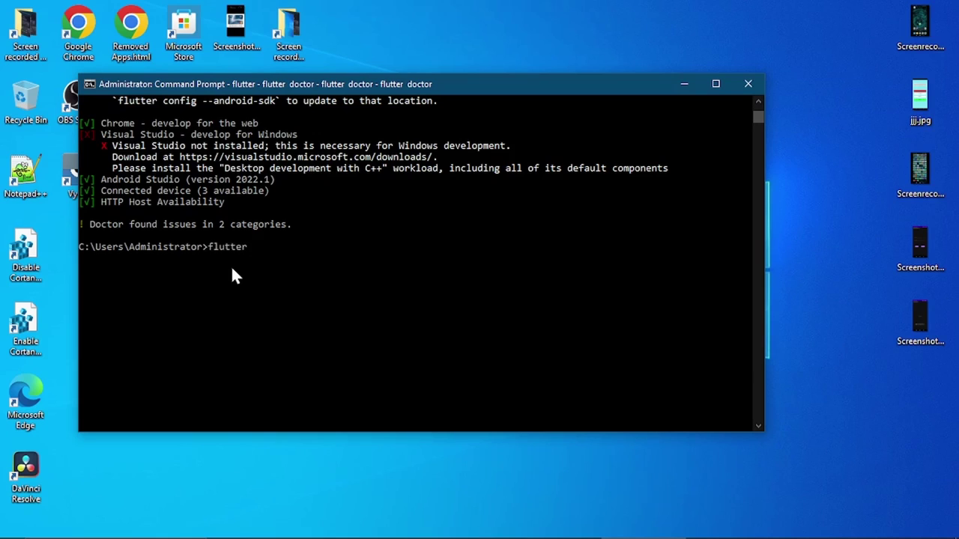
type("doctor")
key("Return")
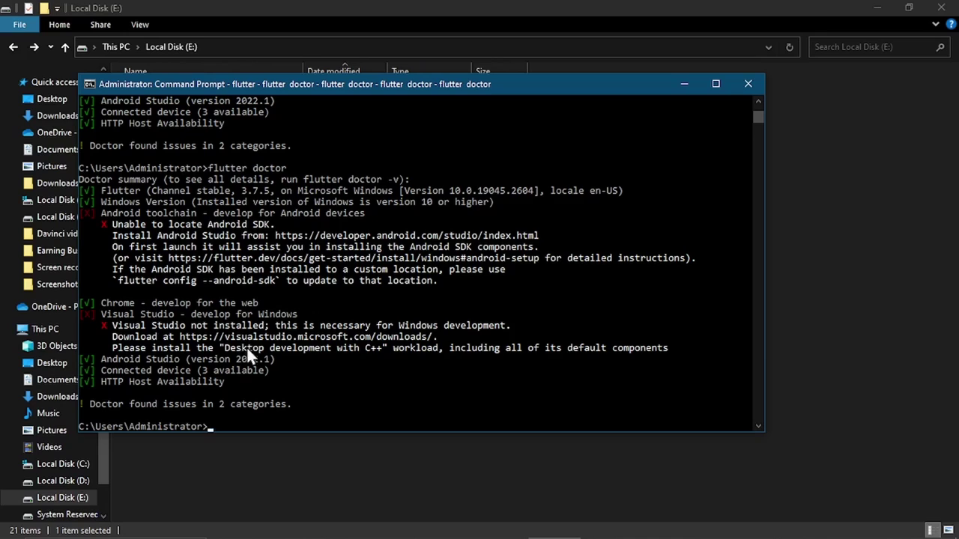
- Enter the command flutter config --android-sdk at the prompt without running it, leaving room for the SDK path
scroll(251, 348, "down", 7)
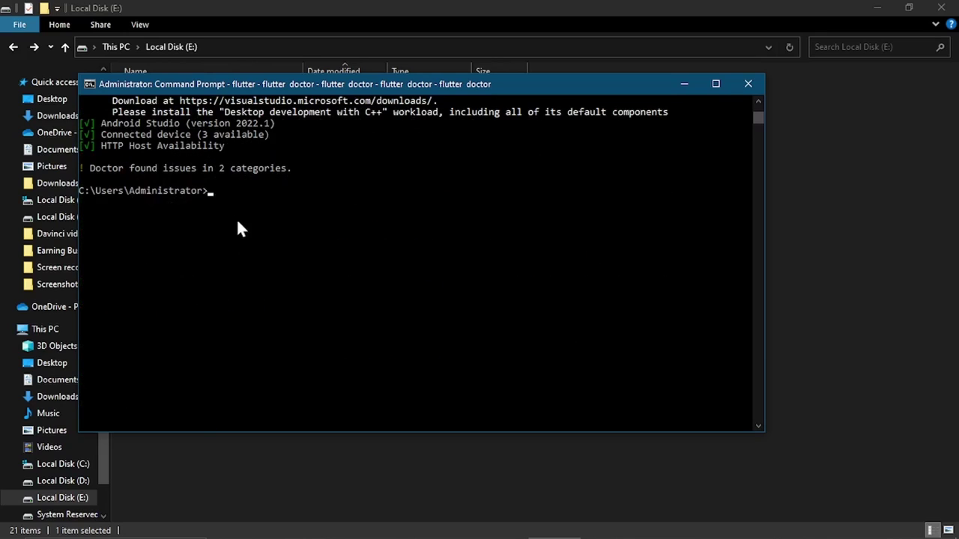
left_click(232, 191)
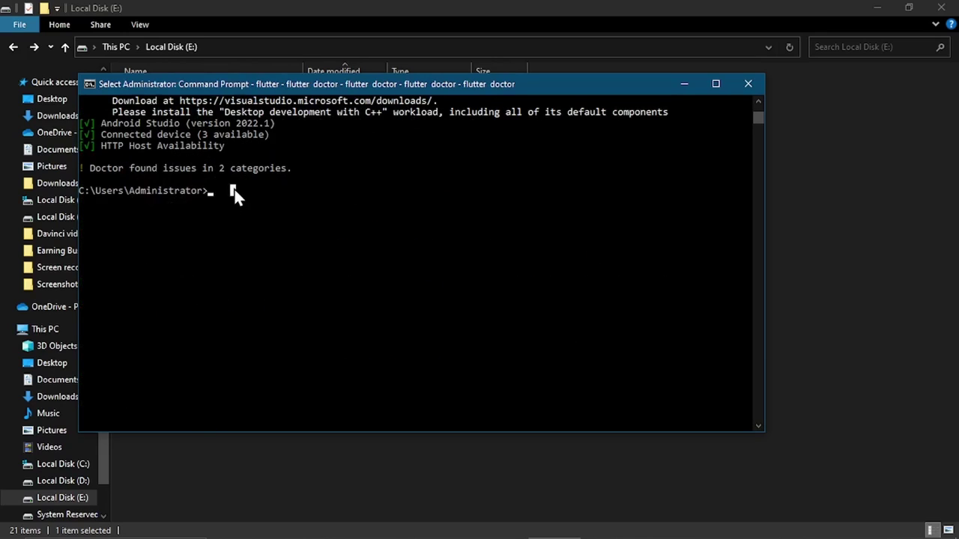
key("Escape")
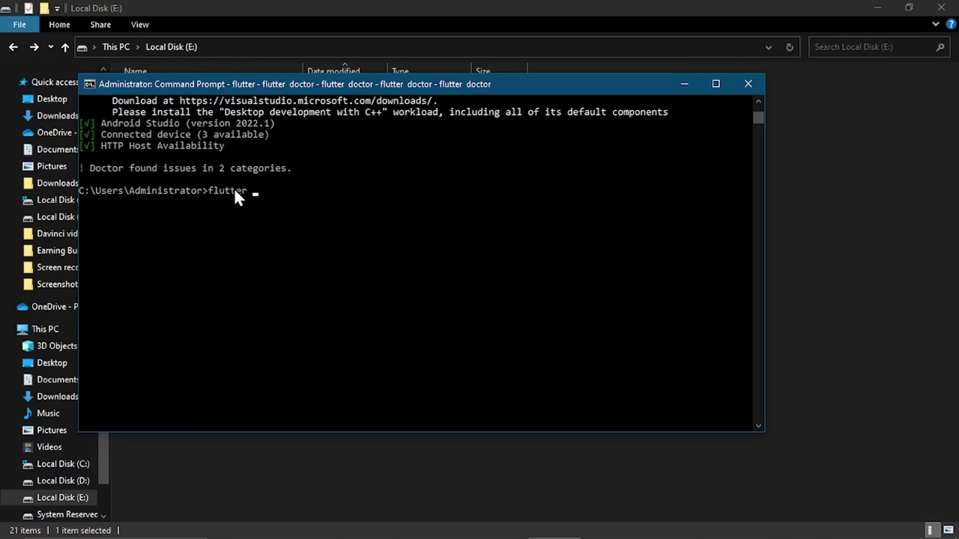
type("flutter config --android-sdk")
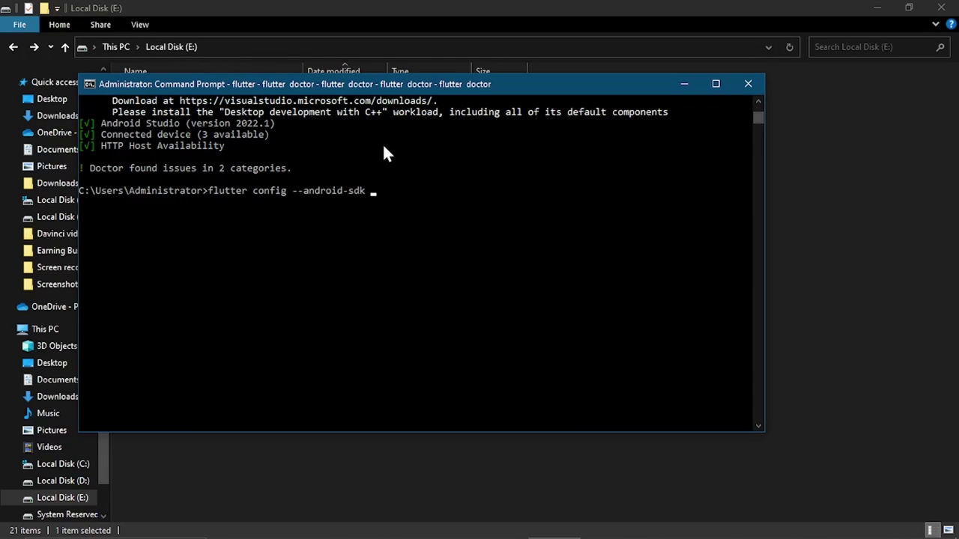
- Switch to the Android Studio welcome window and open the SDK Manager to find the Android SDK location
key("alt+Tab")
key("alt+Tab")
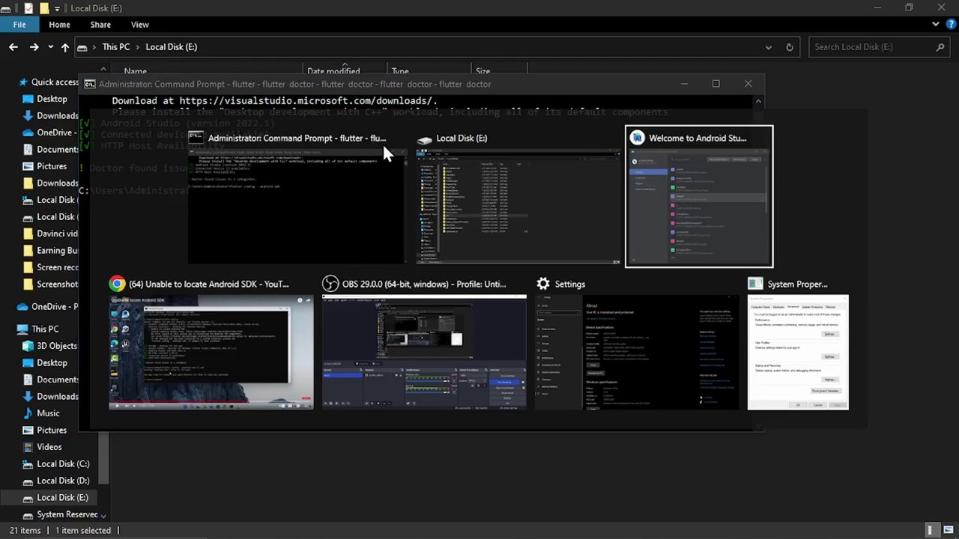
key("alt+Tab")
key("alt+Tab")
key("alt+Tab")
key("alt+Tab")
key("alt+Tab")
key("alt+Tab")
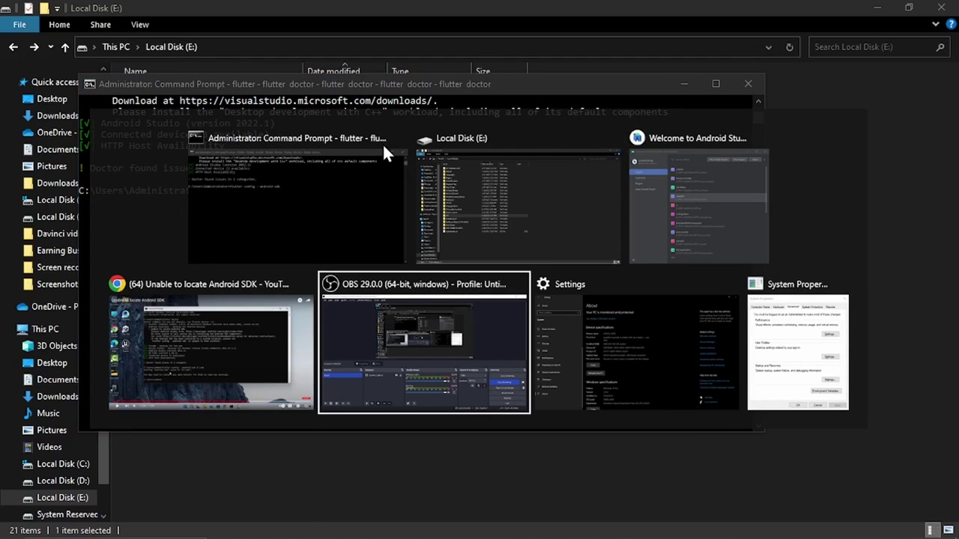
key("alt+Tab")
key("alt+Tab")
key("alt+Tab")
key("alt+Tab")
key("alt+Tab")
key("alt+Tab")
key("alt+Tab")
key("alt+Tab")
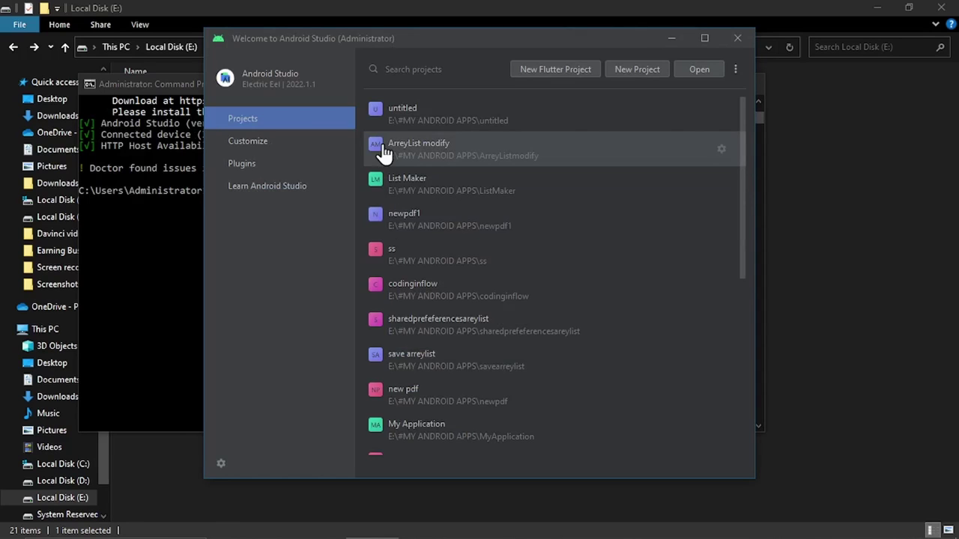
left_click(734, 69)
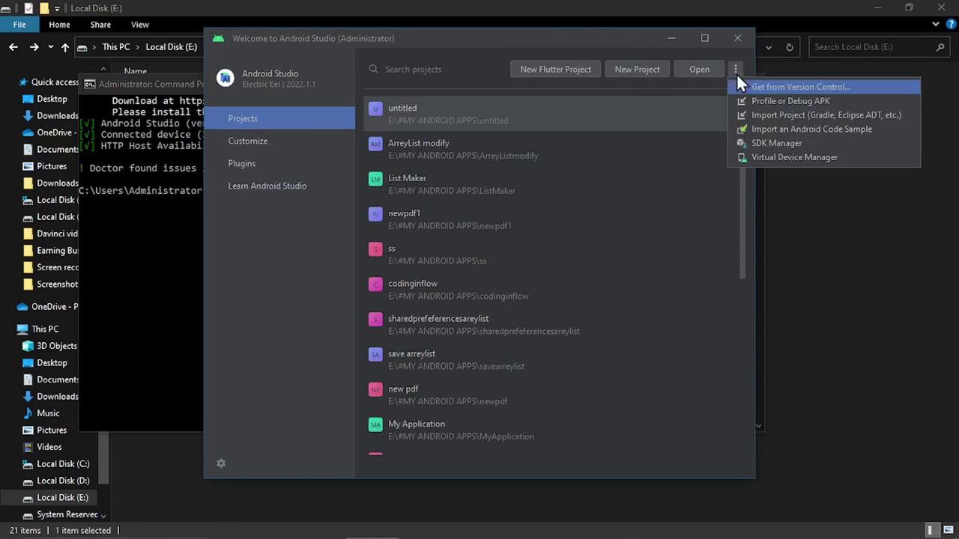
left_click(755, 144)
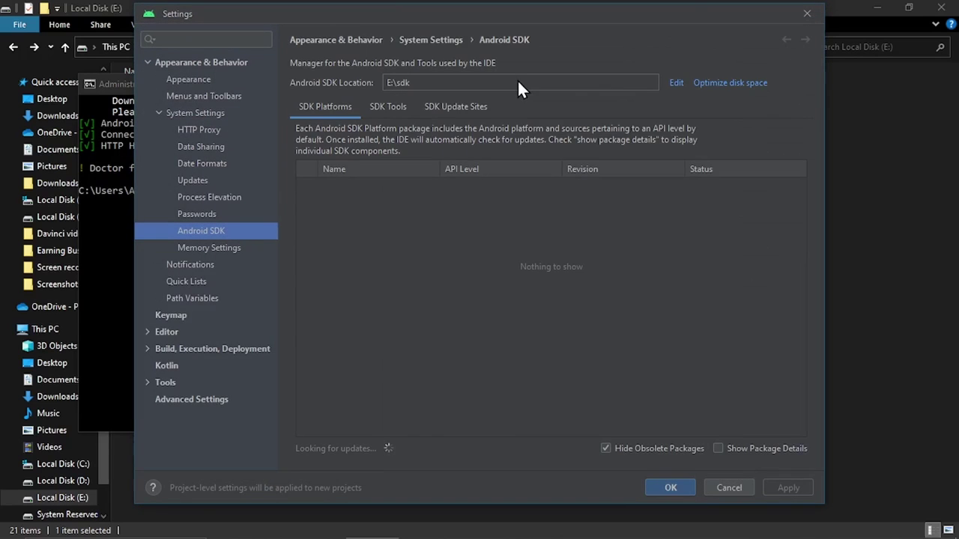
- Copy the Android SDK location, return to Command Prompt and run flutter config --android-sdk E:\sdk
left_click(409, 80)
left_click_drag(405, 78, 381, 79)
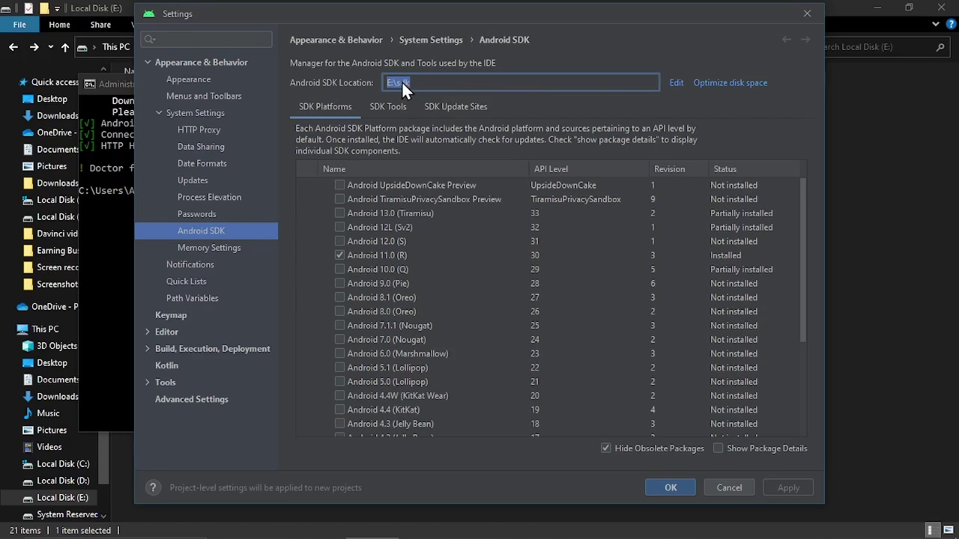
key("alt+Tab")
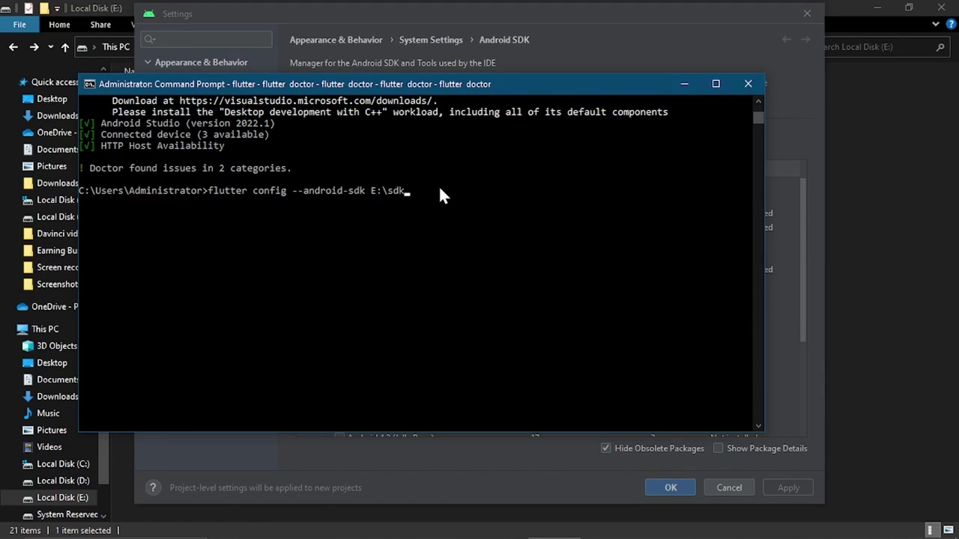
key("Return")
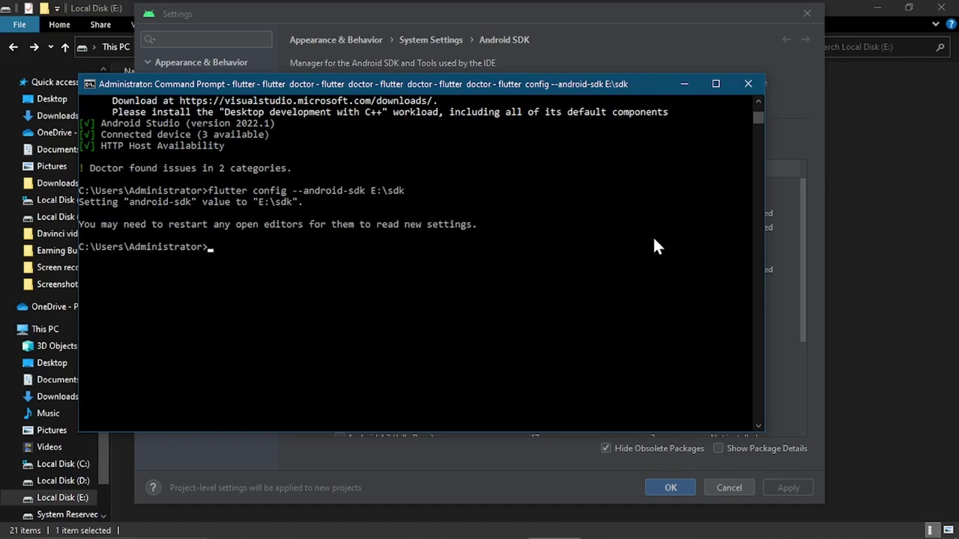
- Close the Settings dialog and Android Studio, run flutter doctor in Command Prompt and review its Android toolchain entry
left_click(806, 16)
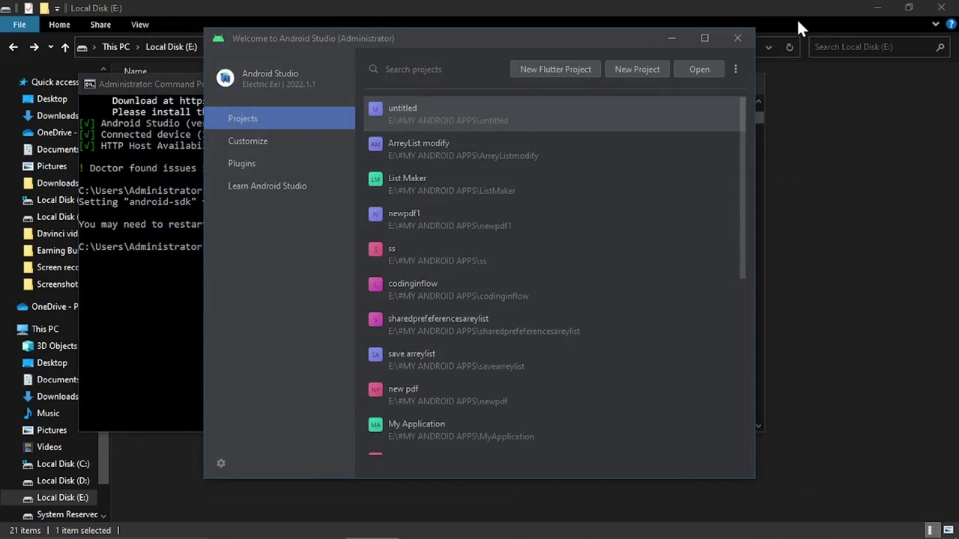
left_click(737, 39)
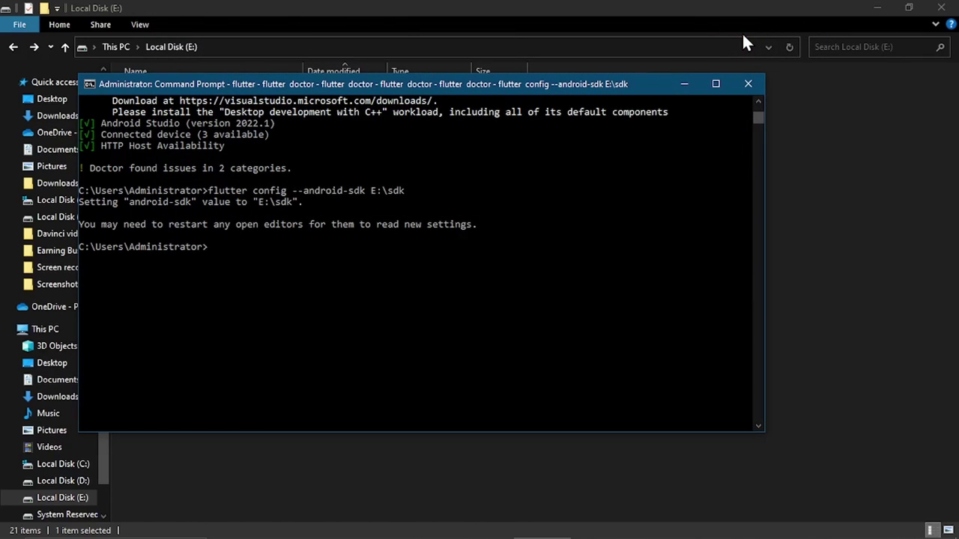
type("flutter doctor")
key("Return")
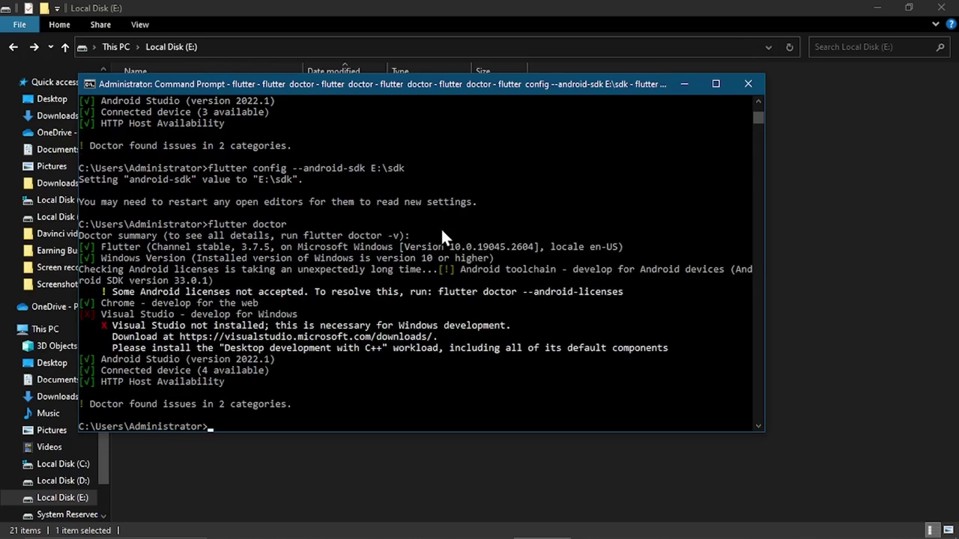
scroll(442, 237, "down", 5)
scroll(442, 237, "up", 2)
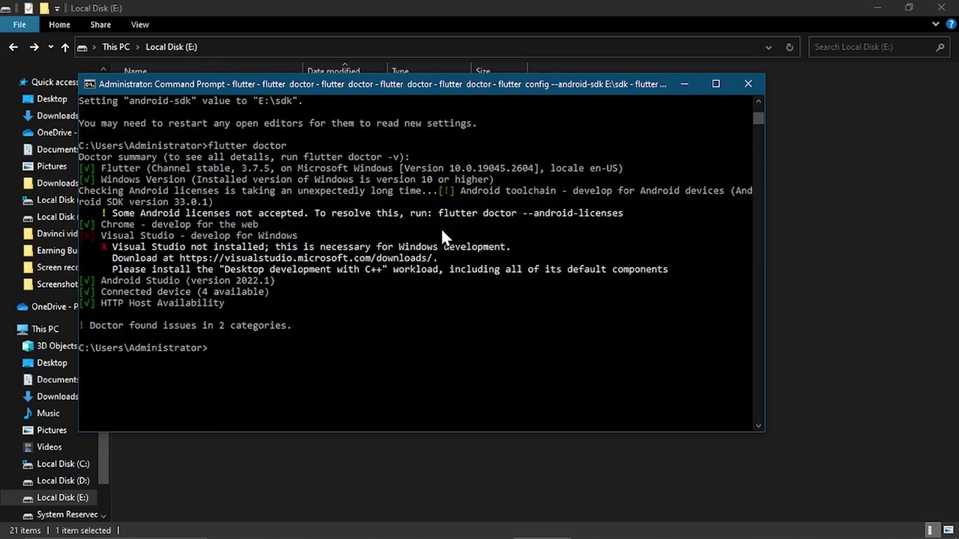
- Copy the suggested command flutter doctor --android-licenses from the report and run it at the prompt
left_click(156, 211)
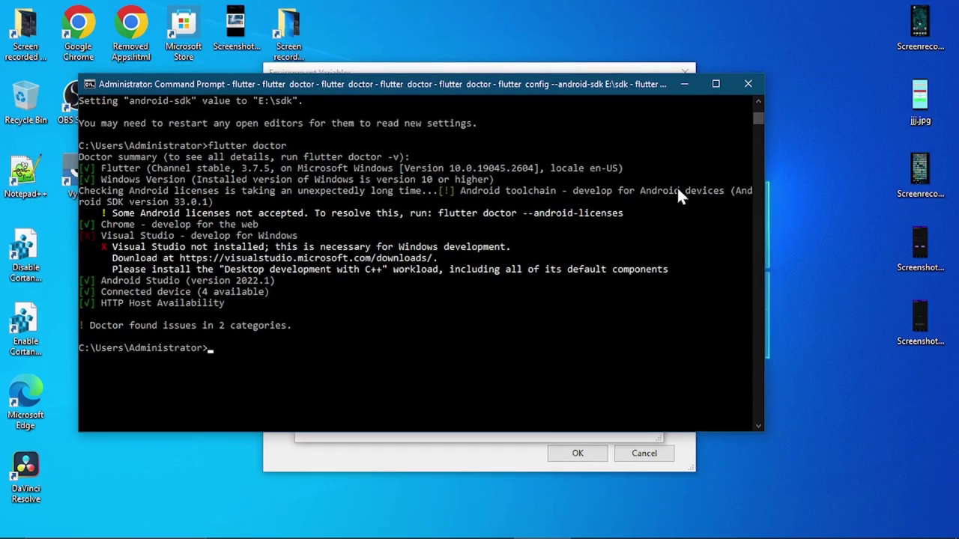
left_click_drag(619, 215, 450, 212)
key("super+c")
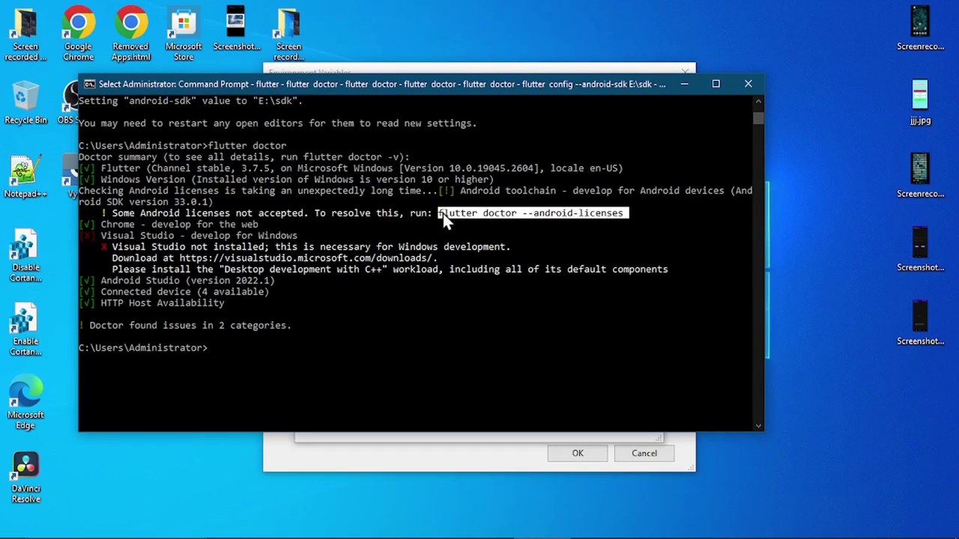
right_click(519, 226)
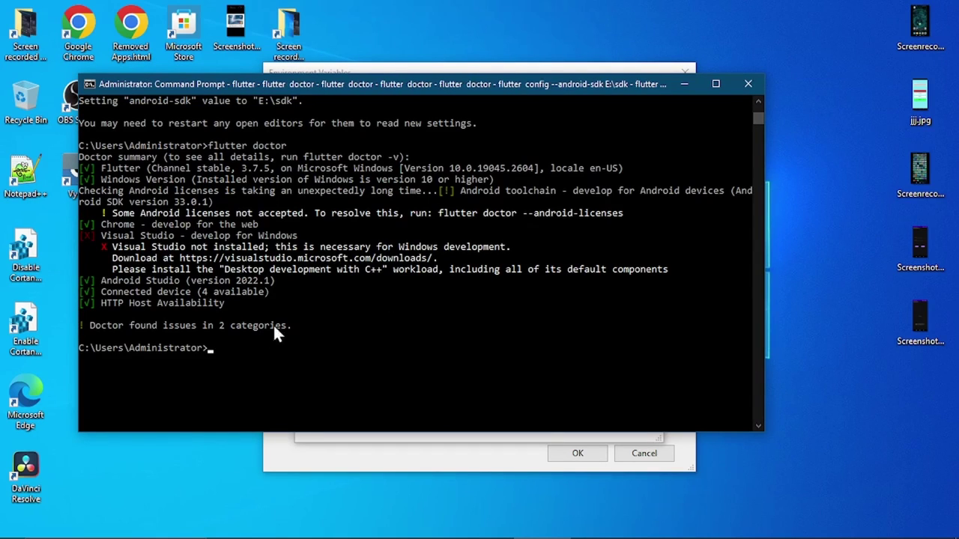
left_click(209, 351)
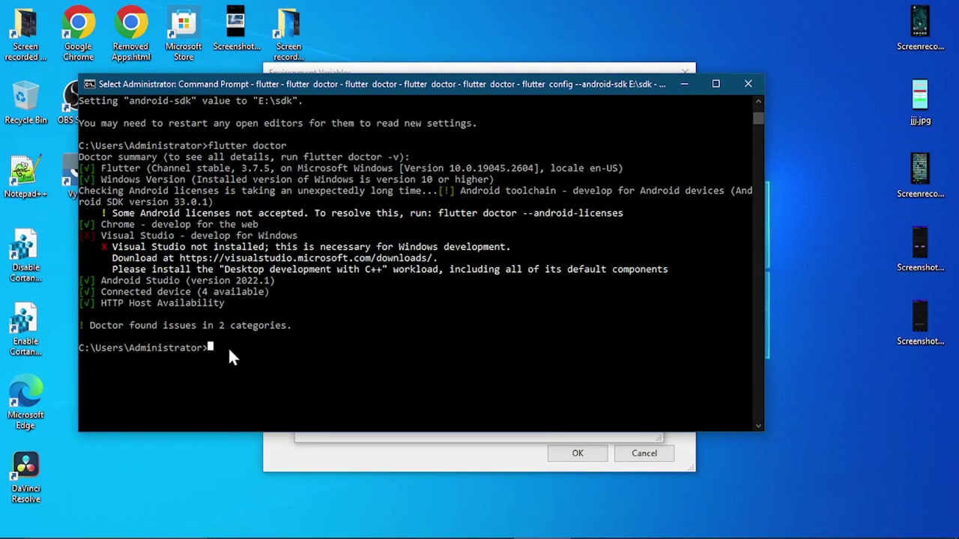
right_click(229, 351)
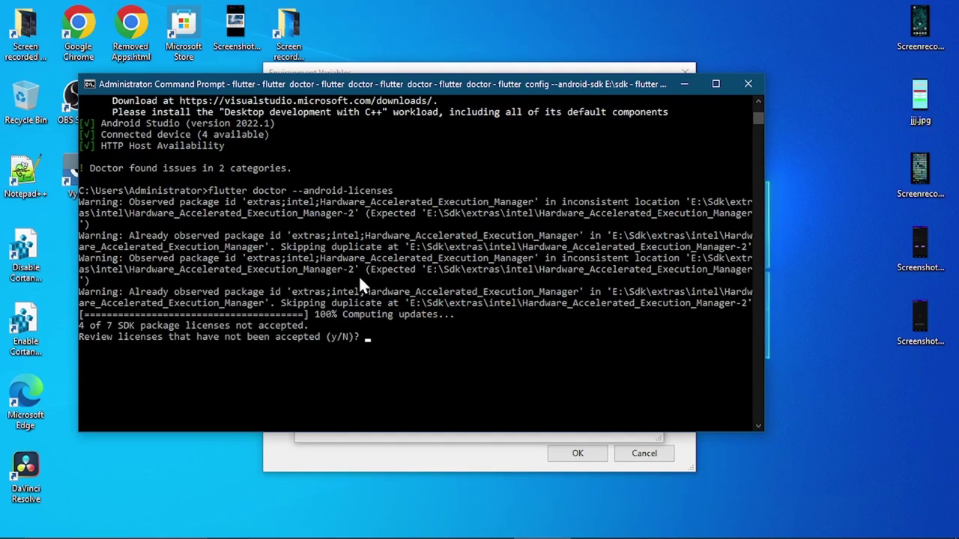
- Answer y to review the unaccepted SDK package licenses and accept each of them with y
type("y")
key("Return")
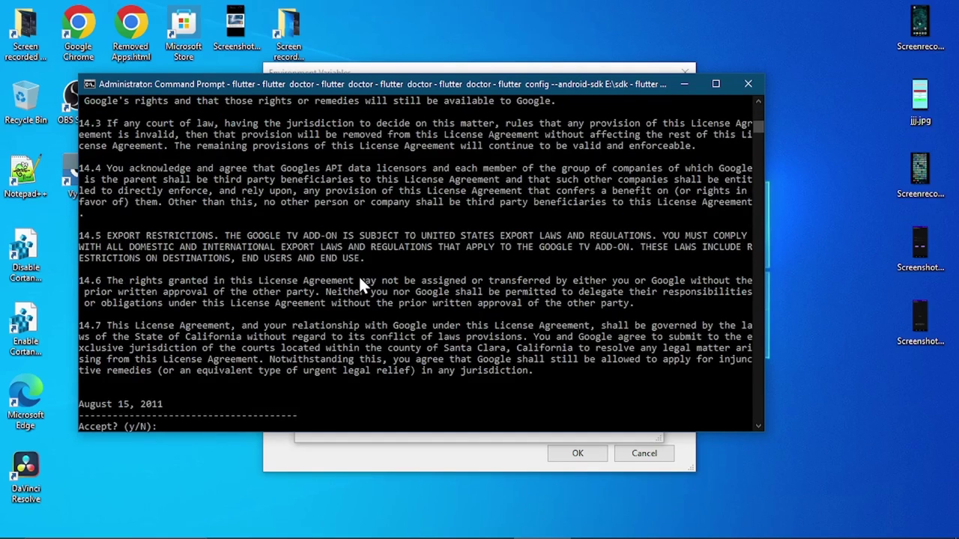
type("y")
key("Return")
type("y")
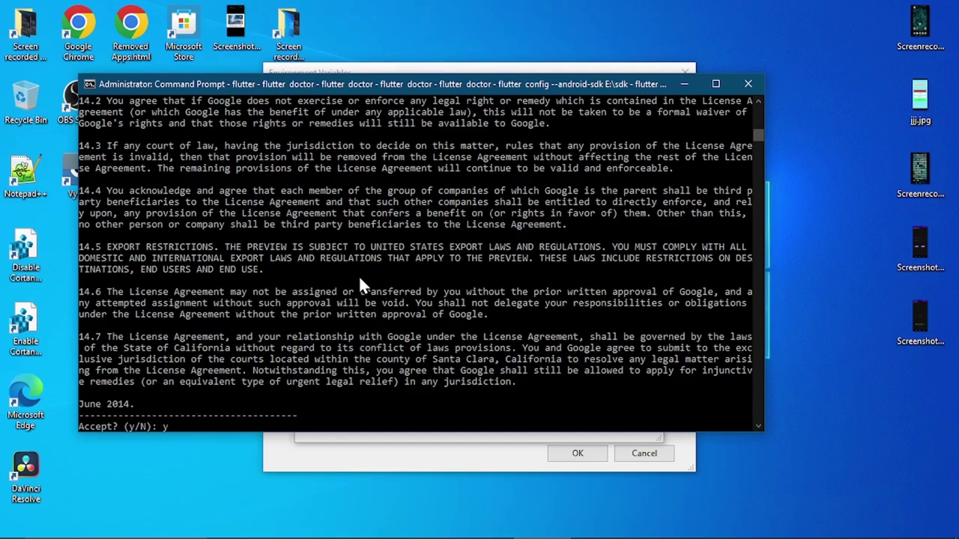
key("Return")
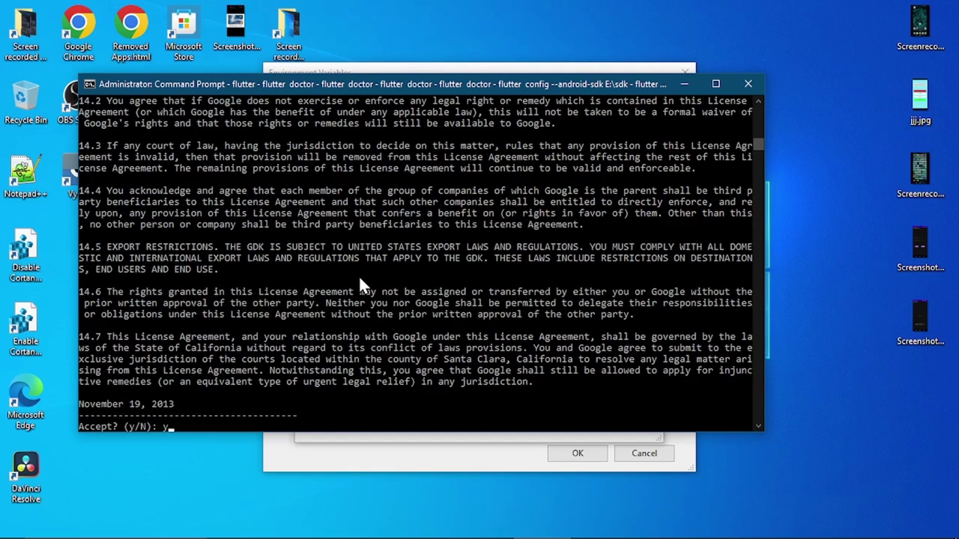
type("y")
key("Return")
type("y")
key("Return")
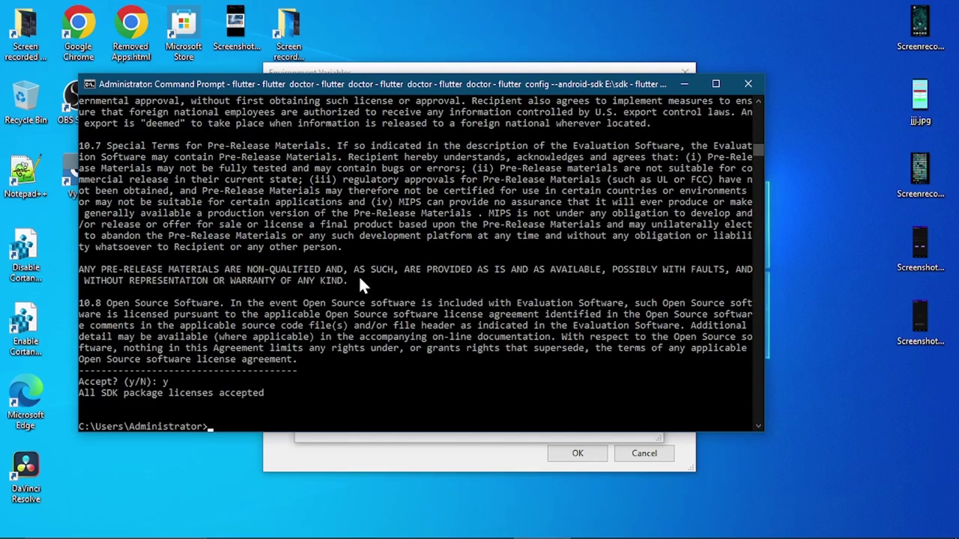
- Run flutter doctor again to check the setup with the Android licenses accepted
type("flutter doctor")
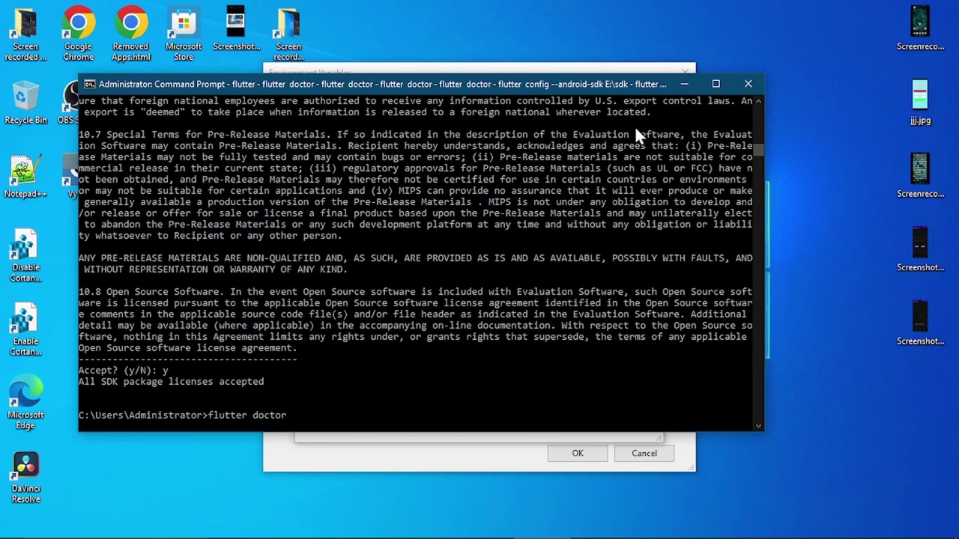
key("Return")
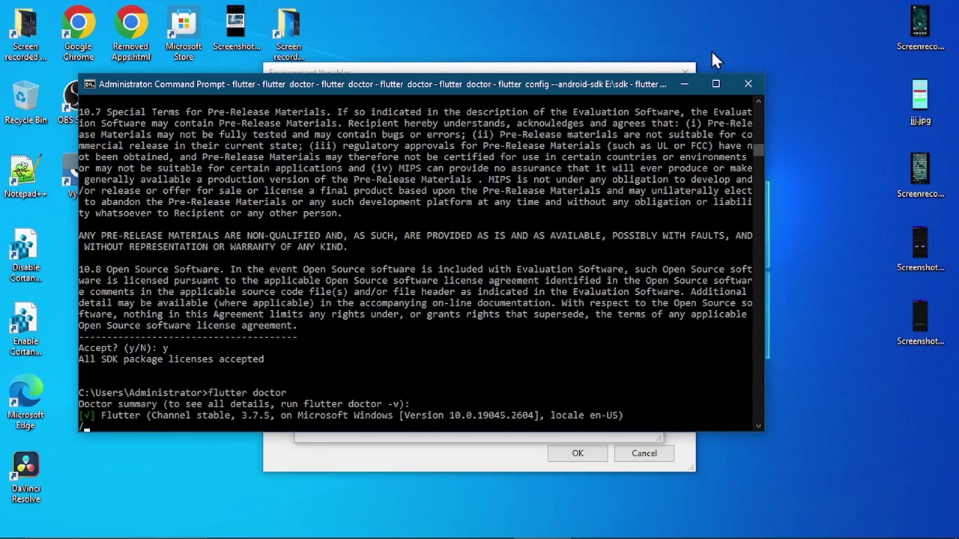
left_click(711, 81)
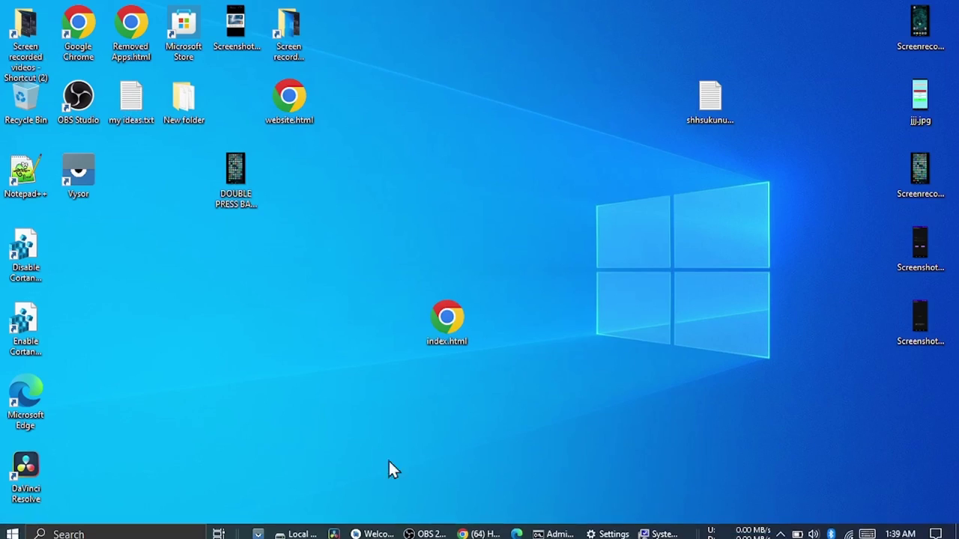
- Switch to Android Studio and start a new Flutter project with the Flutter generator, ready for its SDK path
left_click(356, 529)
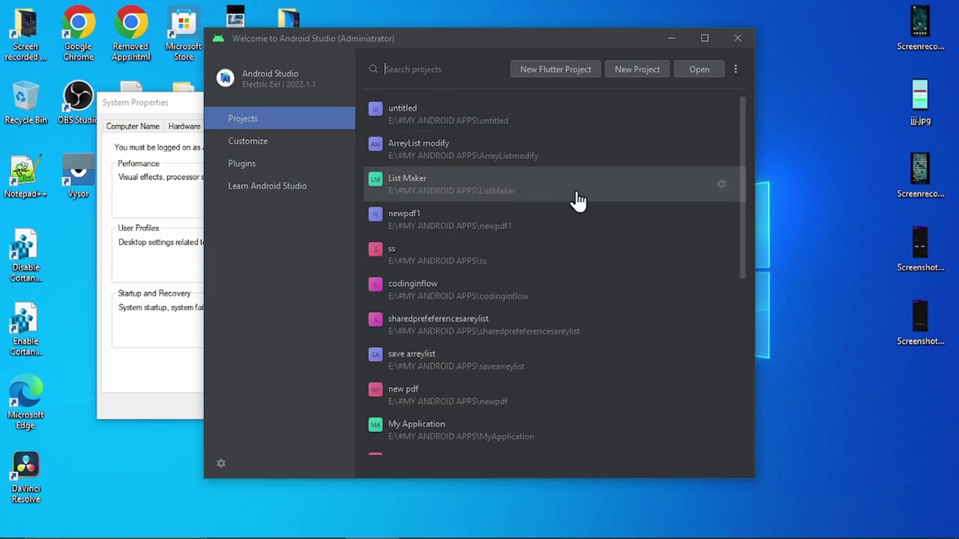
left_click(563, 66)
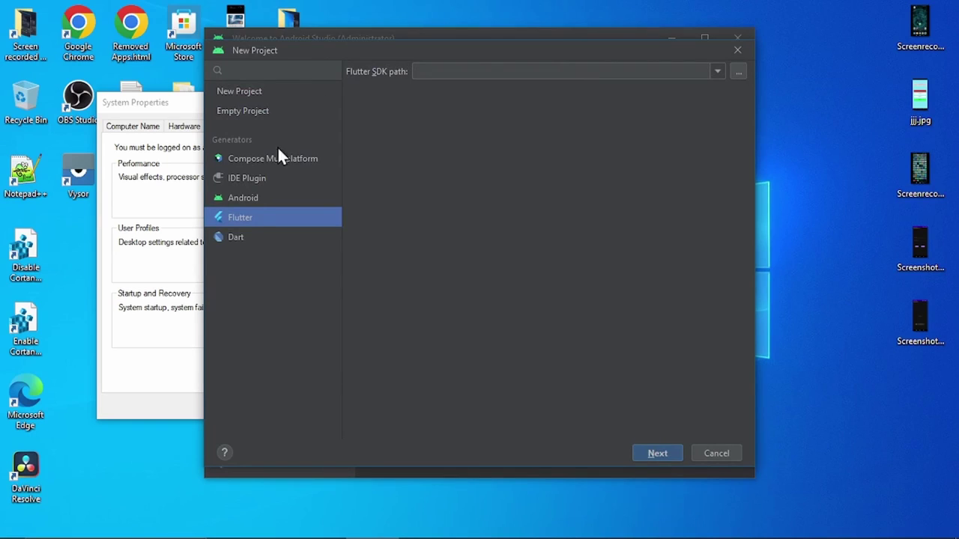
left_click(242, 157)
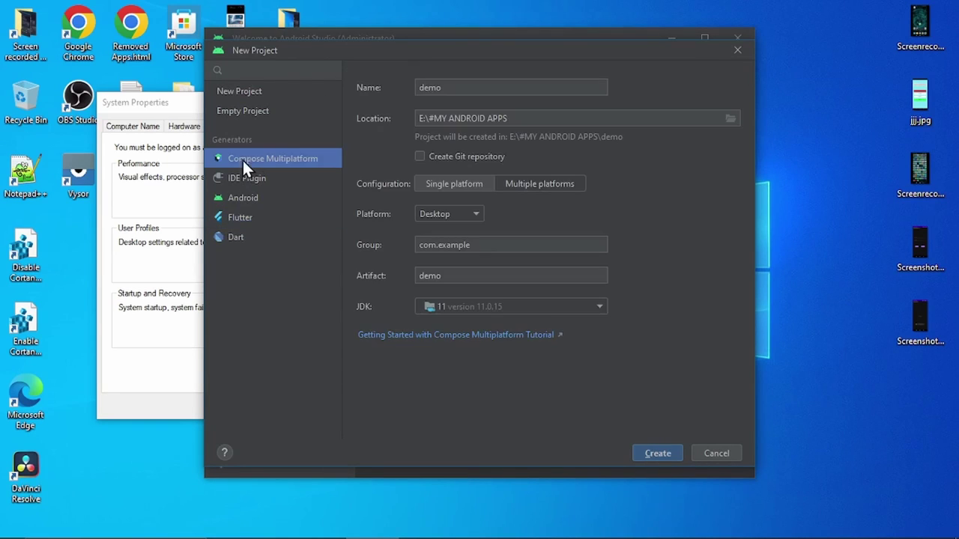
left_click(240, 216)
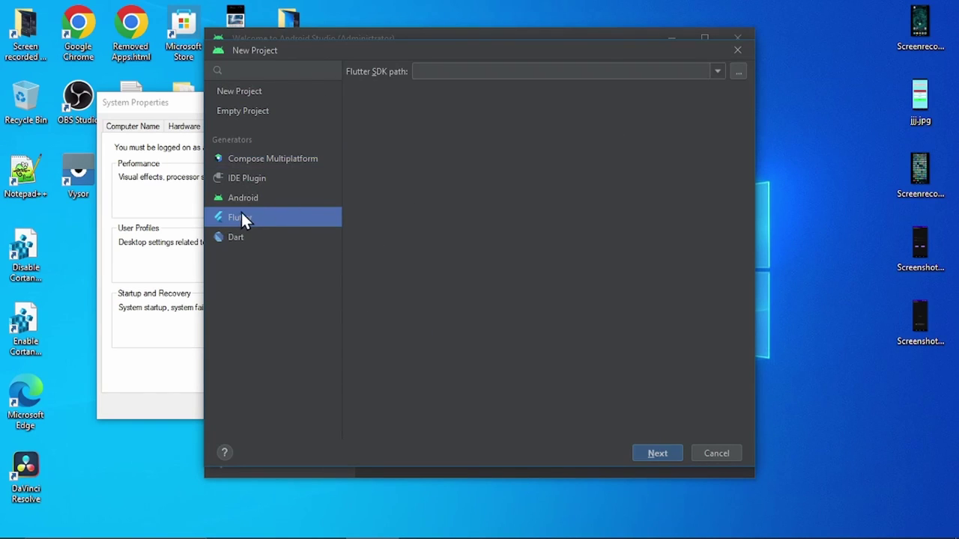
left_click(694, 72)
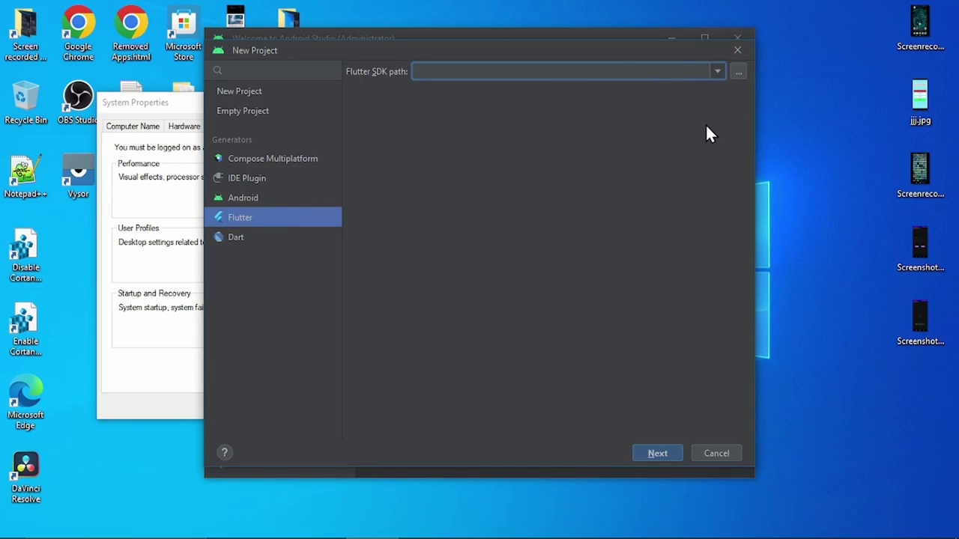
- In File Explorer, open the flutter folder inside flutter_windows_3.7.5-stable on Local Disk (E:) and copy its full path
key("super+e")
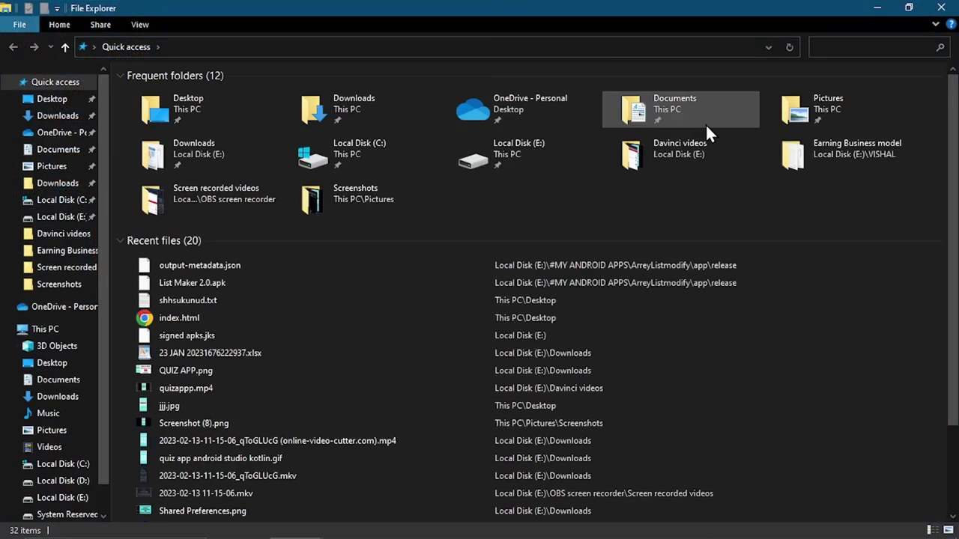
double_click(544, 157)
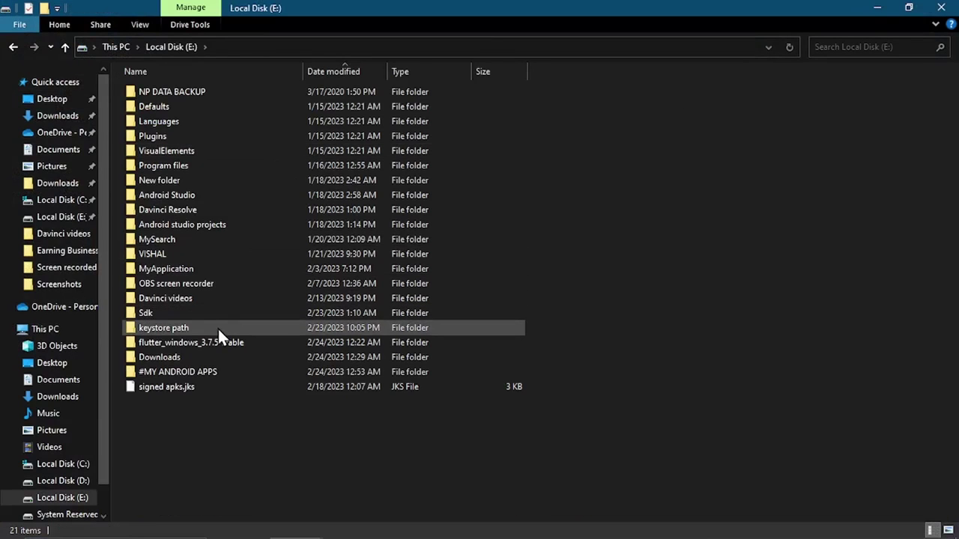
double_click(219, 342)
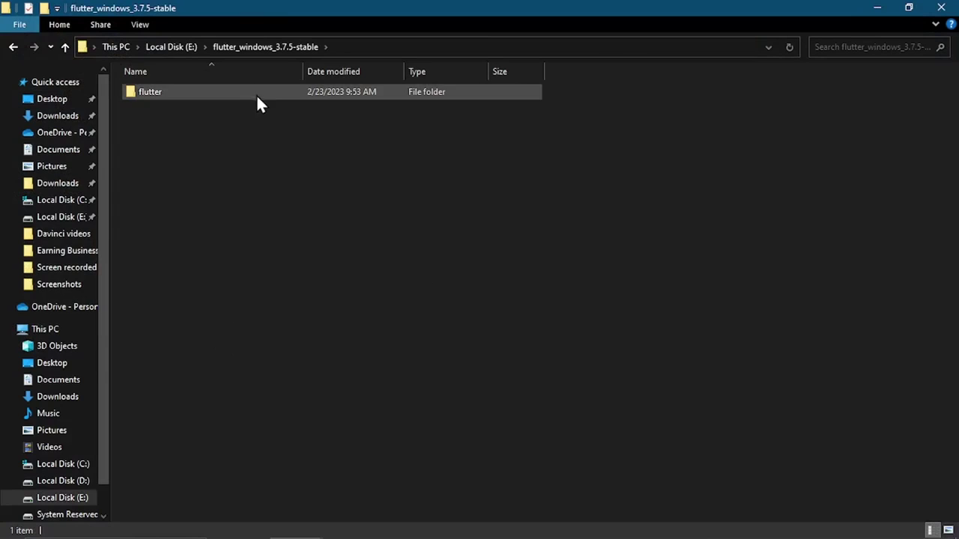
double_click(257, 101)
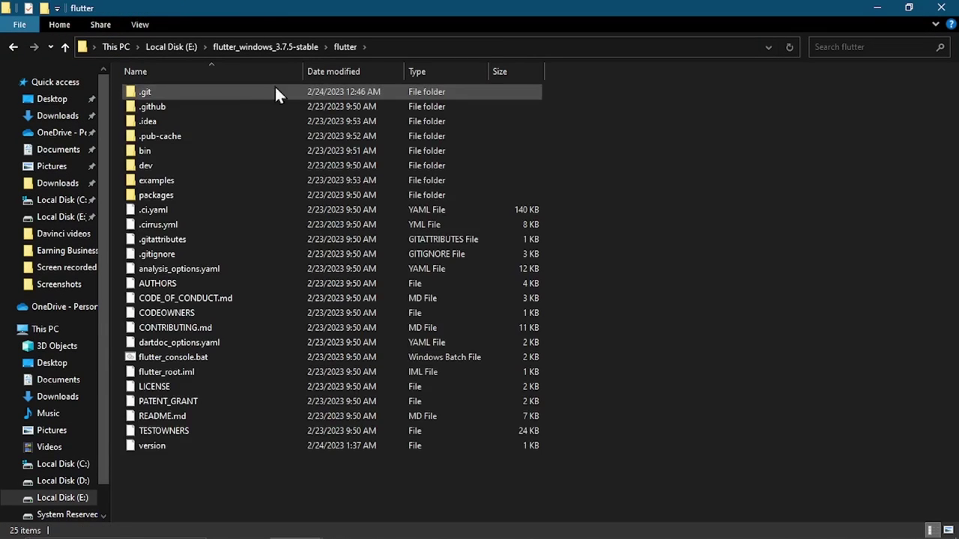
left_click(383, 50)
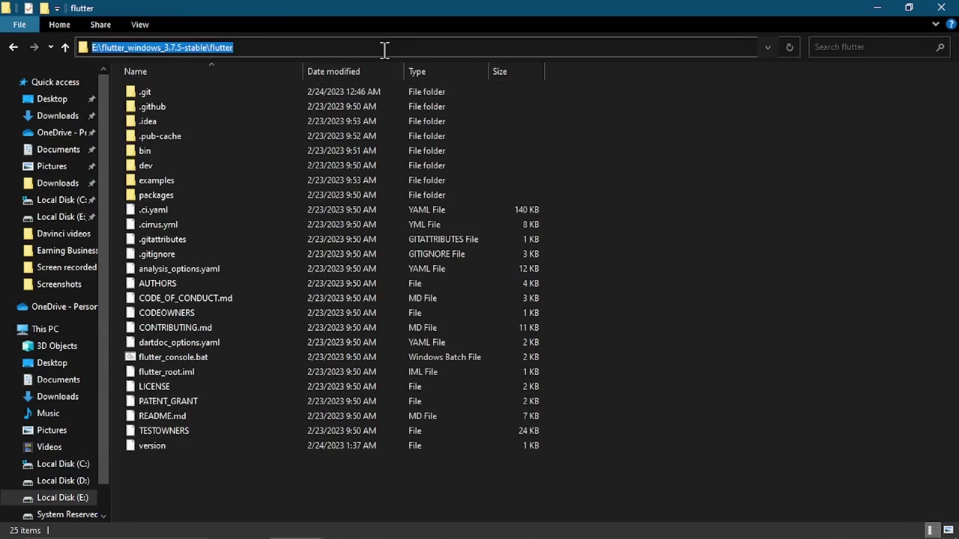
right_click(383, 49)
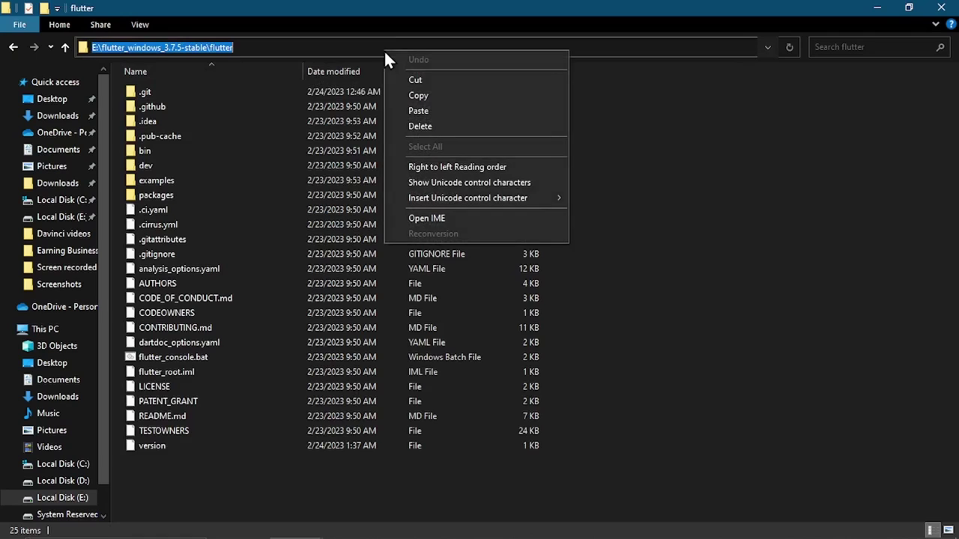
left_click(416, 93)
- Back in the New Project dialog, set the Flutter SDK path to E:\flutter_windows_3.7.5-stable\flutter and create the project with the default settings
key("alt+Tab")
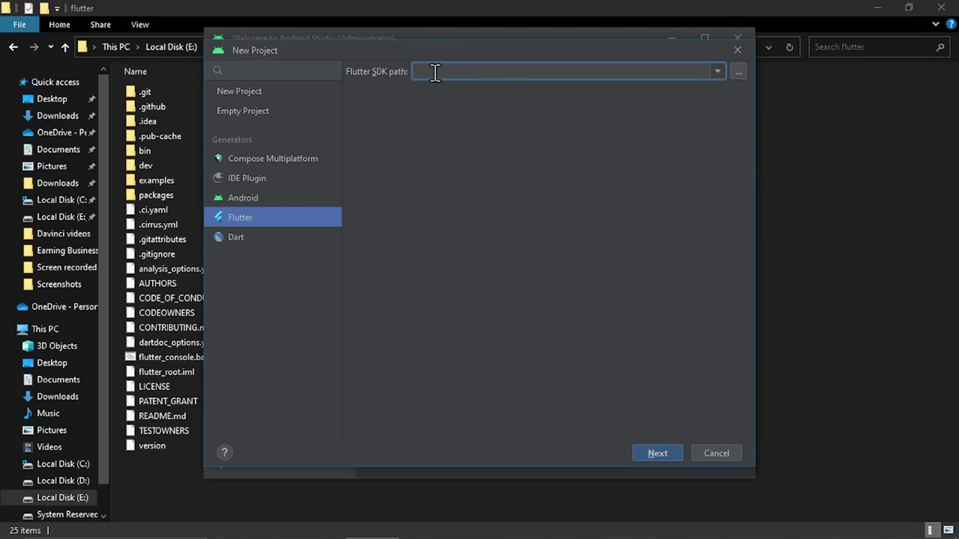
key("ctrl+v")
key("Return")
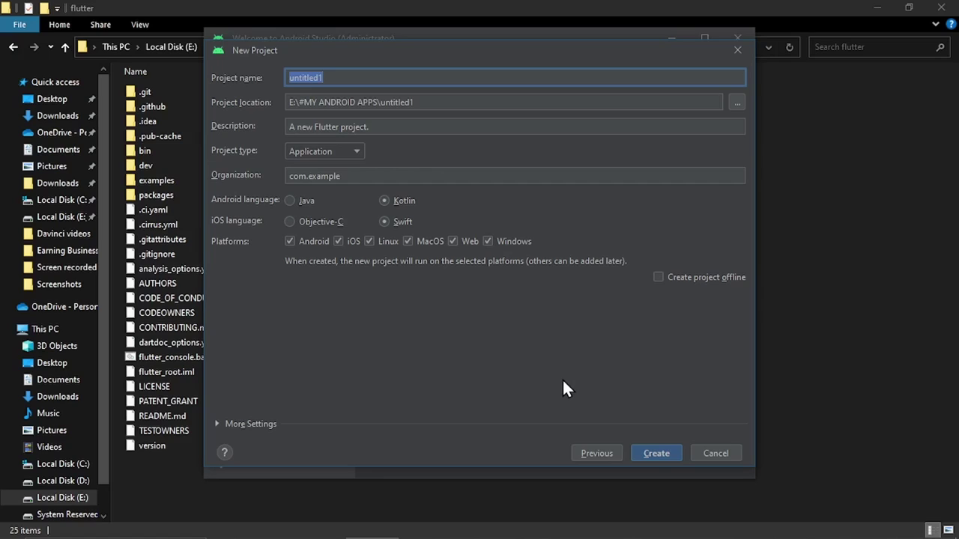
left_click(651, 451)
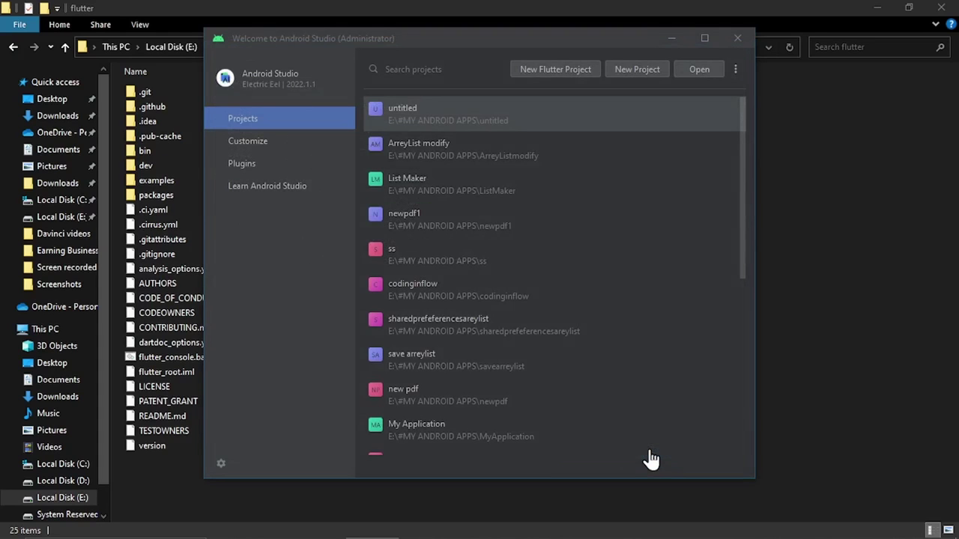